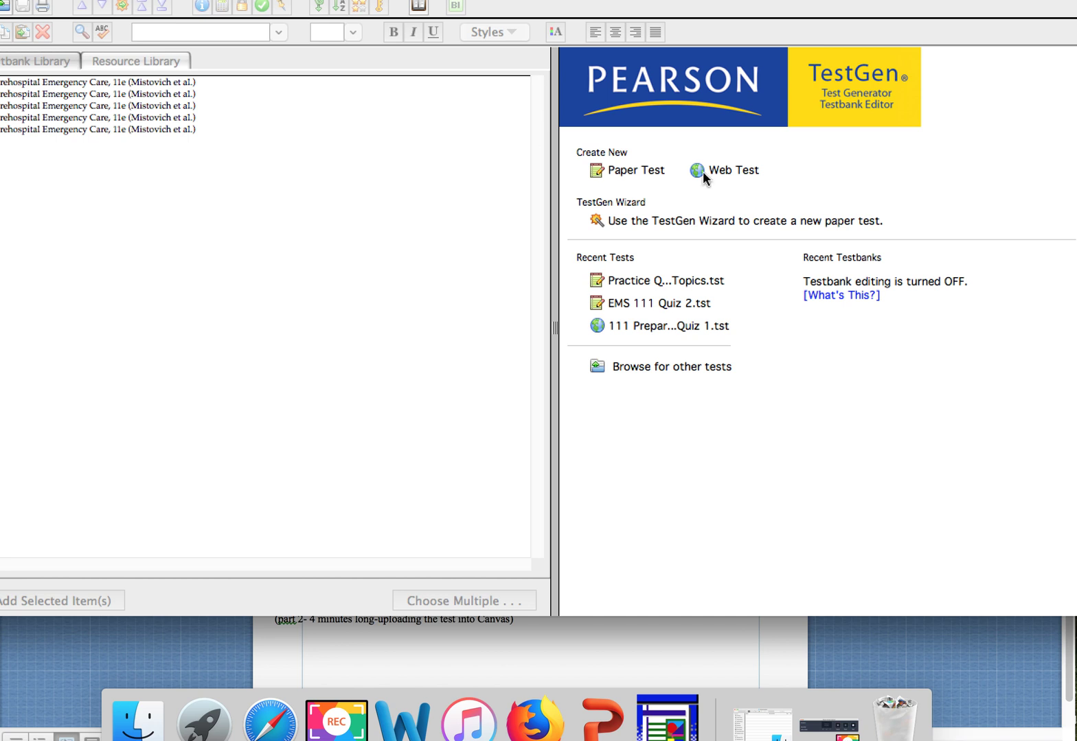
Step: Create a new web test for the WebCT CE, WebCT VISTA platform
left_click(702, 172)
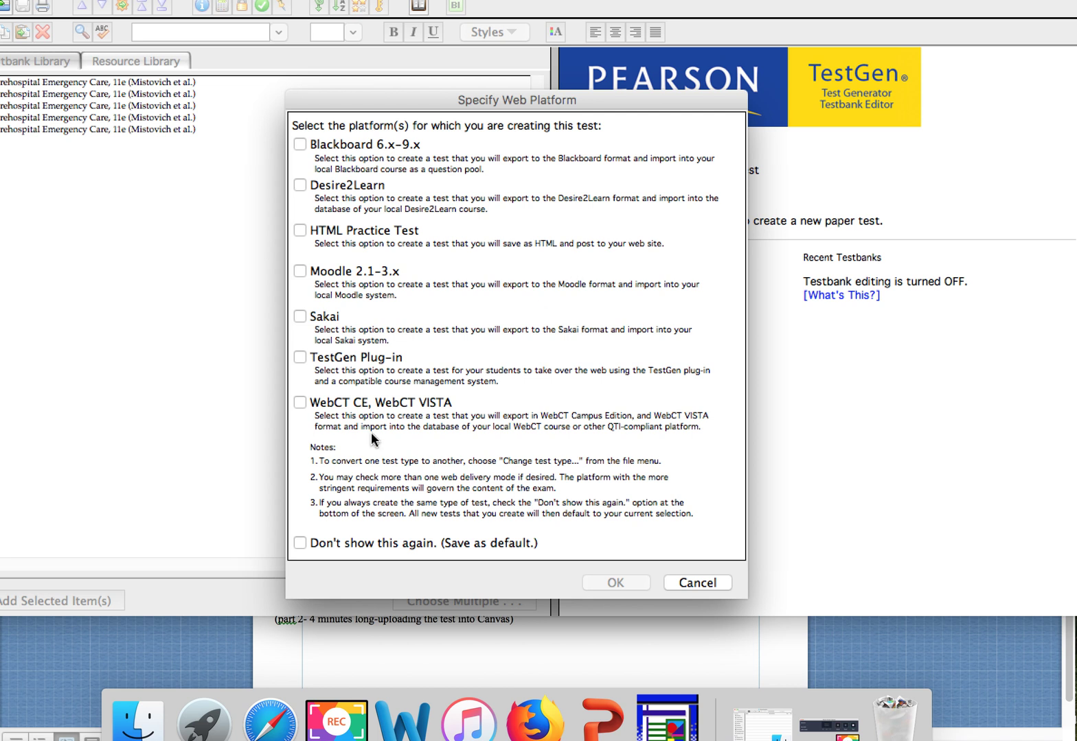
left_click(300, 402)
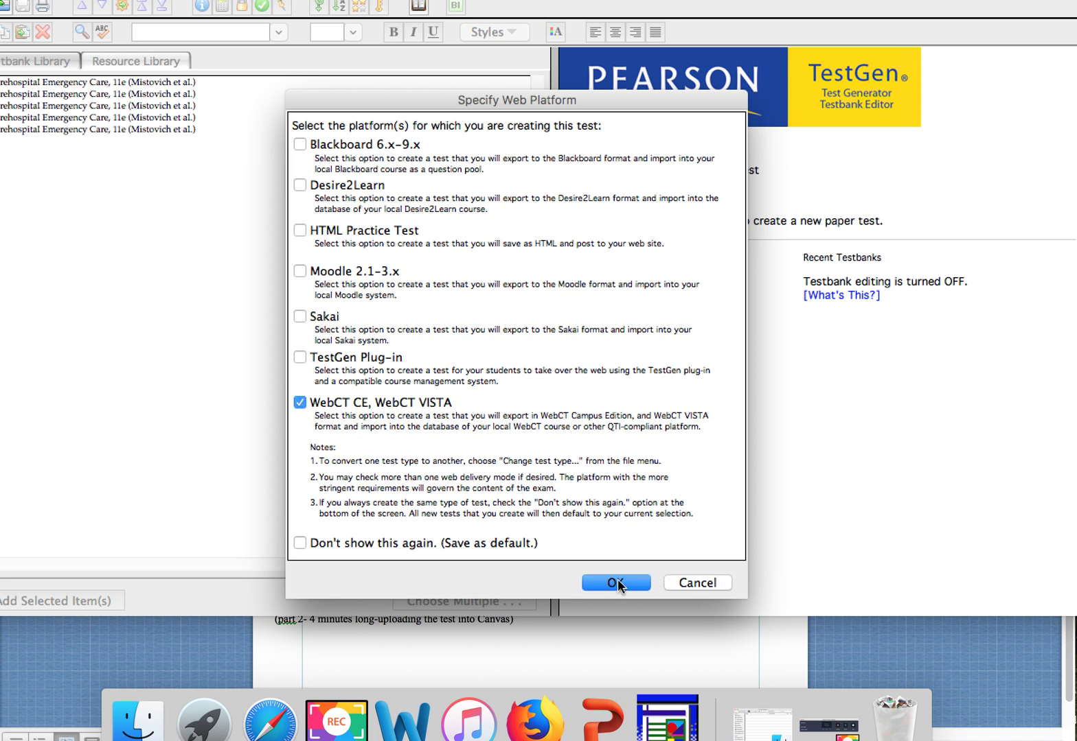
left_click(616, 582)
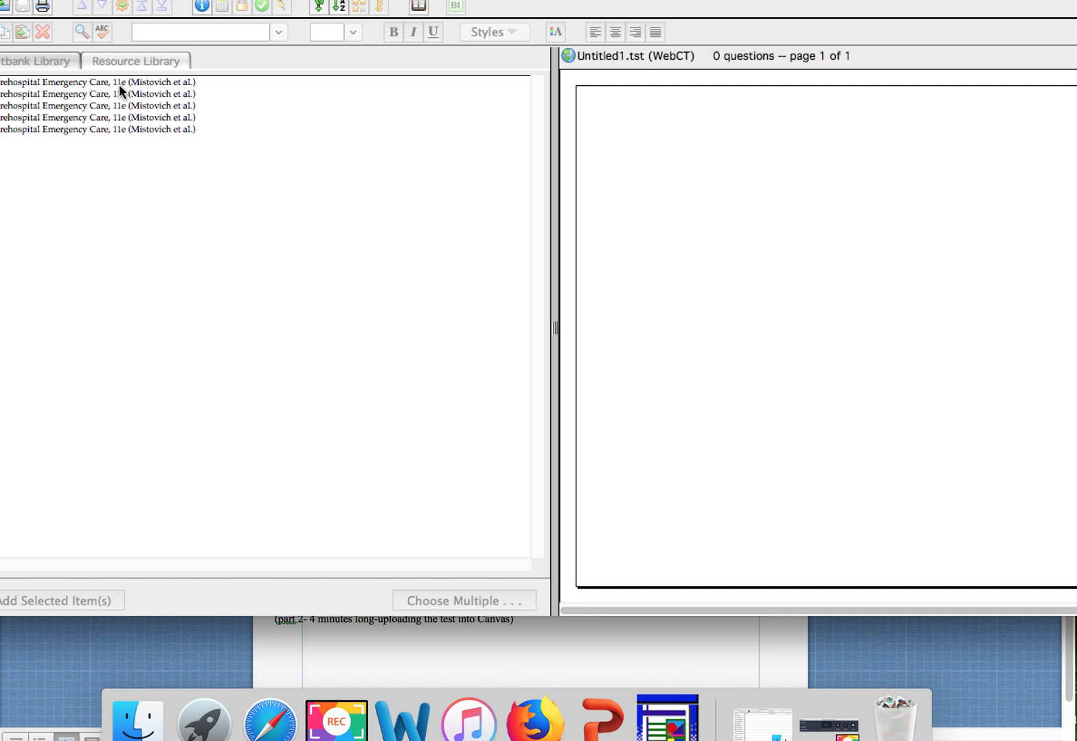
Step: Expand the first Prehospital Emergency Care, 11e testbank and show the questions of Chapter 7, Anatomy, Physiology, and Medical Terminology
double_click(119, 84)
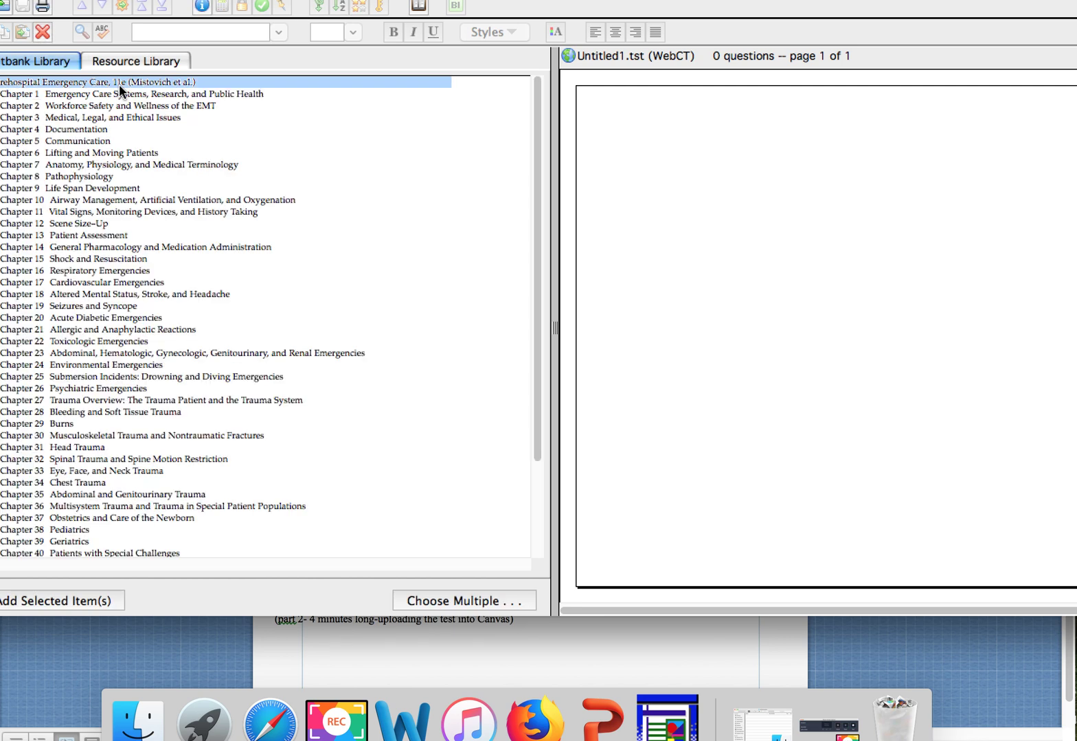
left_click(110, 165)
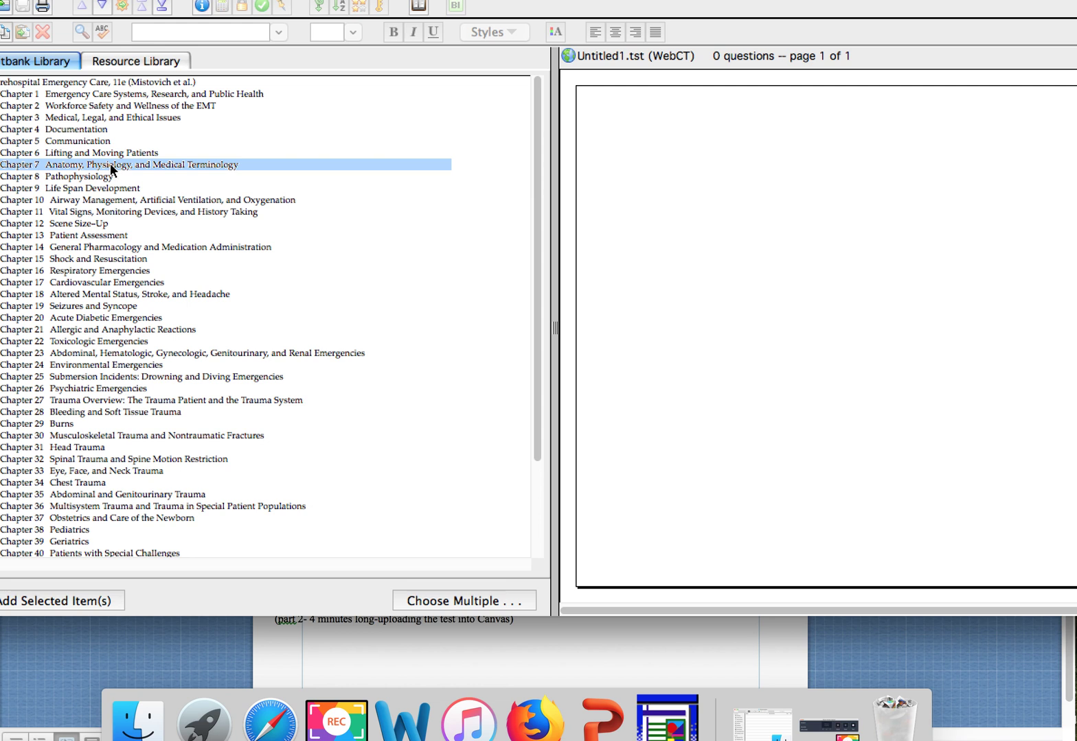
double_click(109, 165)
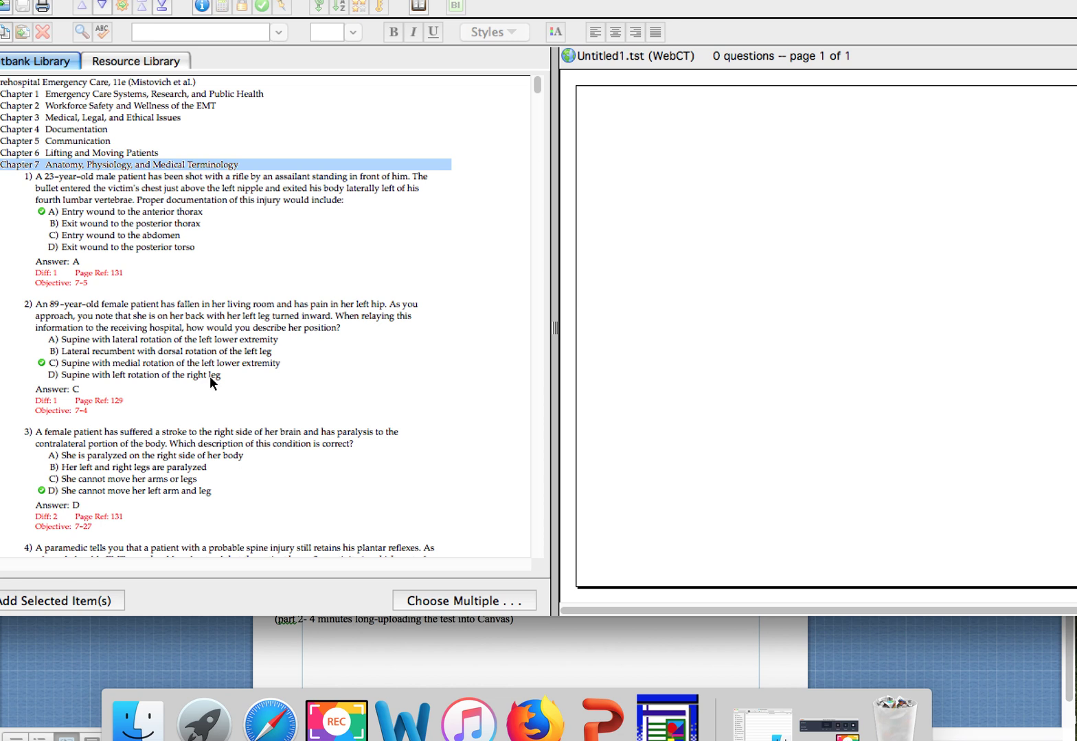
Step: Add questions 2, 4 and 5 of Chapter 7 from the testbank to the new test
scroll(173, 343, "down", 3)
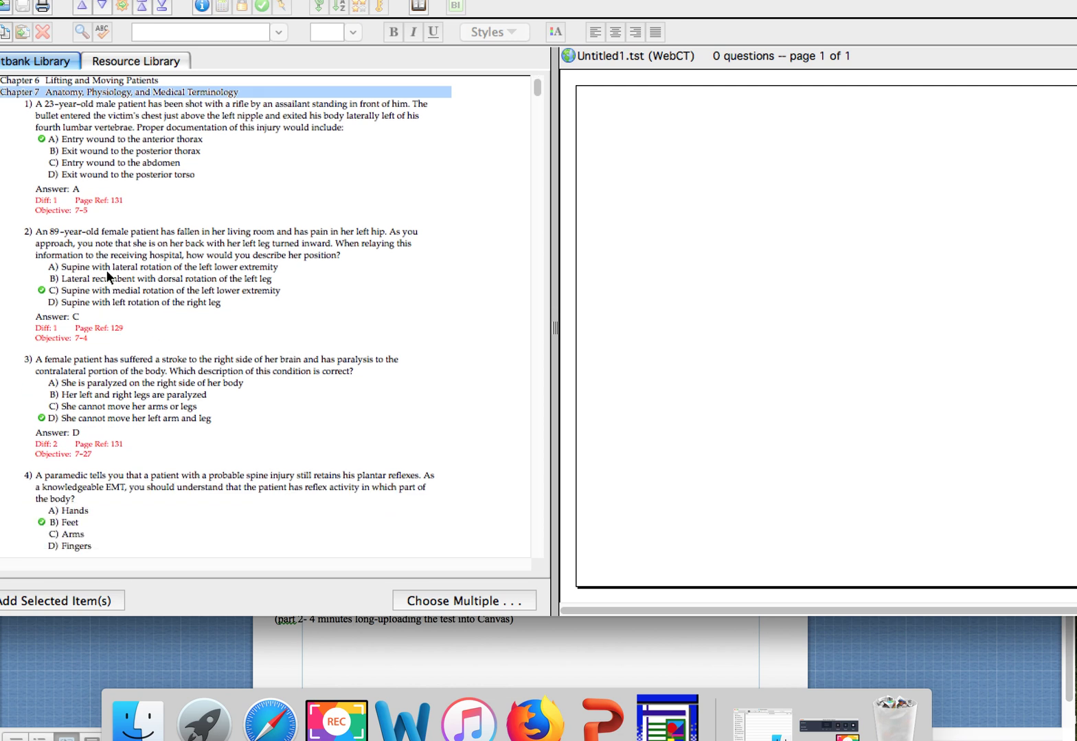
left_click(184, 322)
left_click_drag(183, 322, 775, 306)
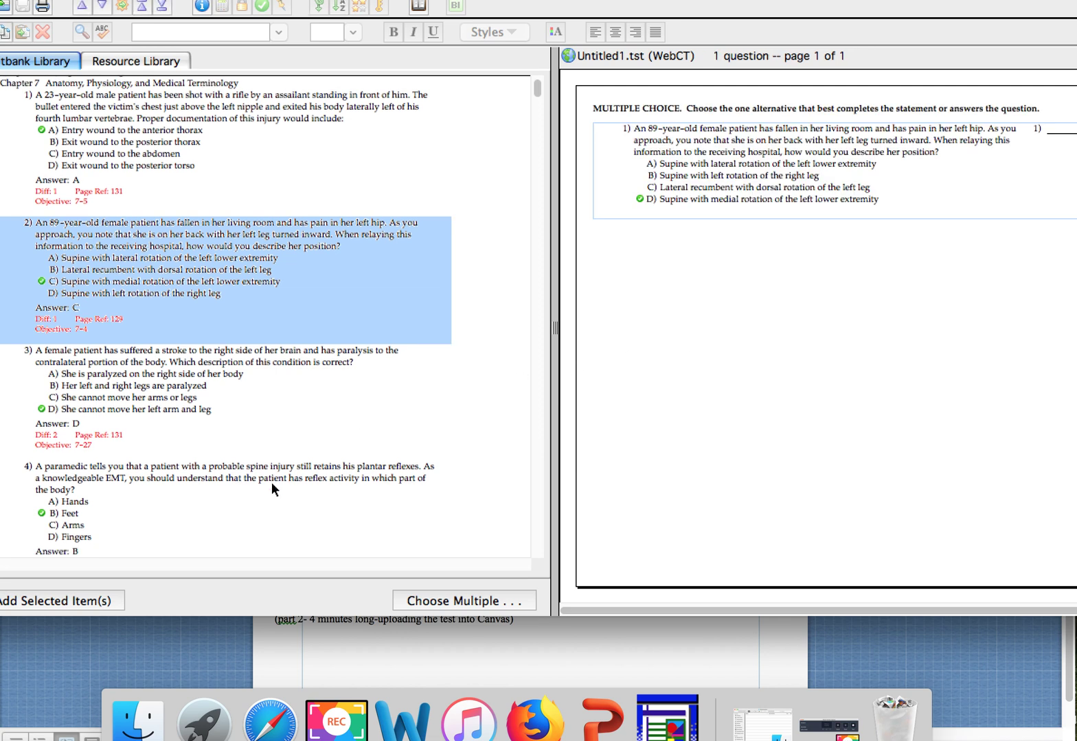
scroll(271, 482, "down", 3)
left_click_drag(24, 414, 793, 419)
scroll(400, 407, "down", 5)
scroll(400, 408, "down", 2)
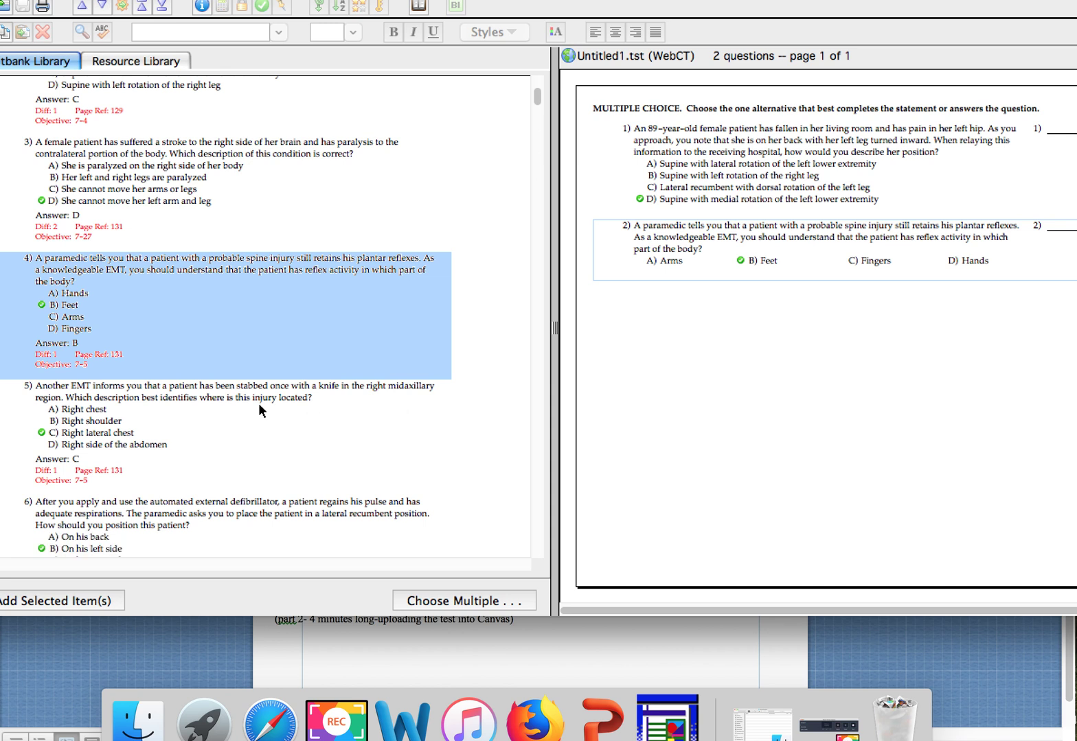
left_click_drag(48, 390, 850, 422)
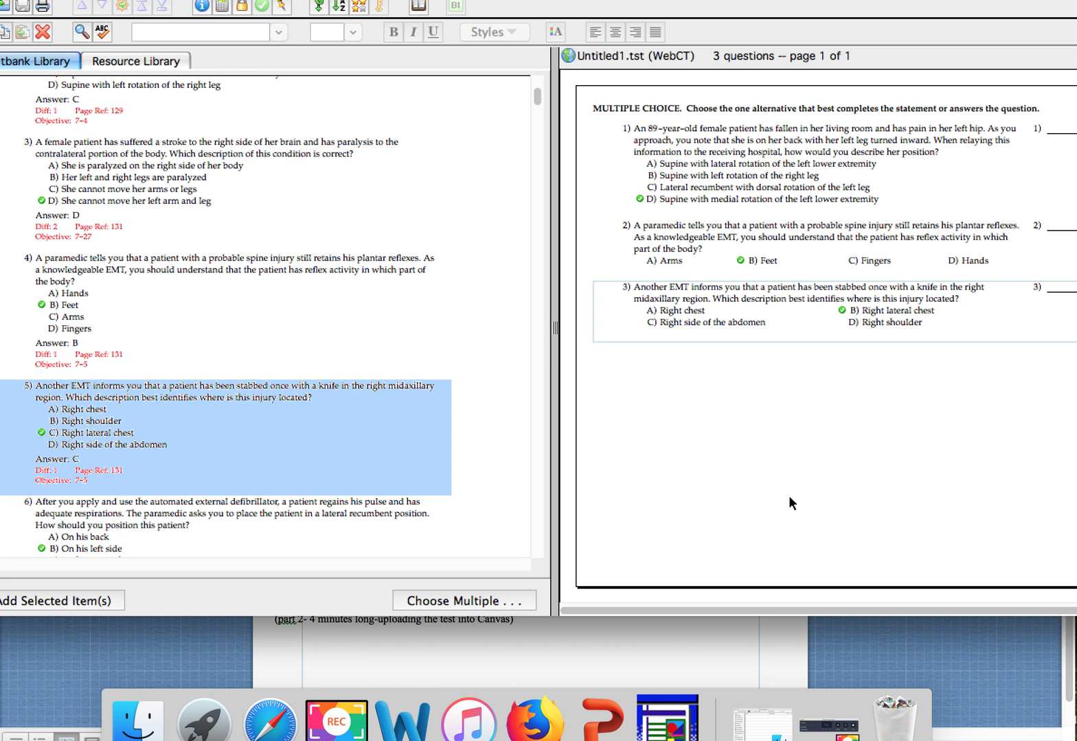
left_click(448, 350)
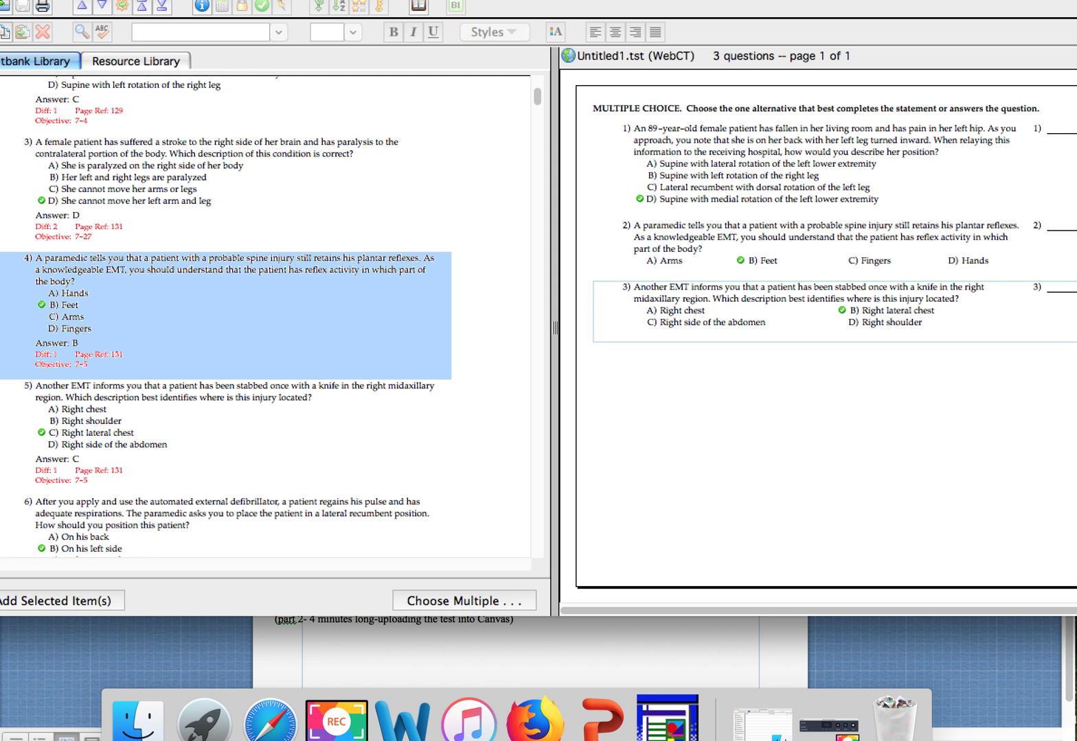
left_click(6, 0)
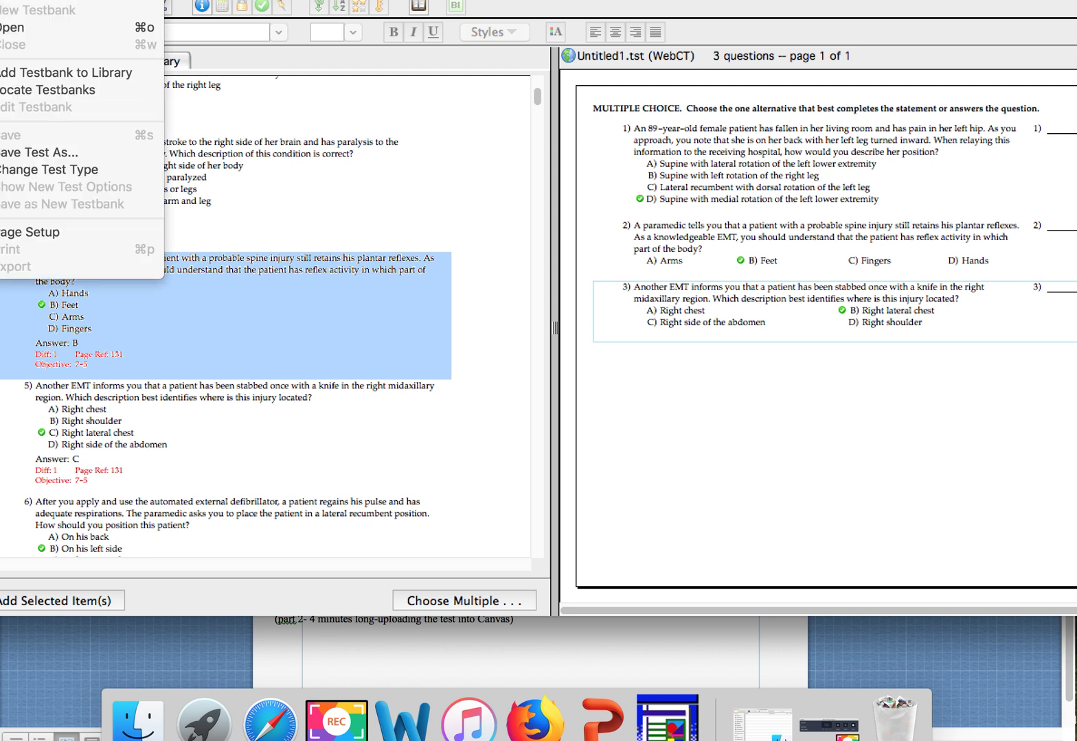
left_click(466, 198)
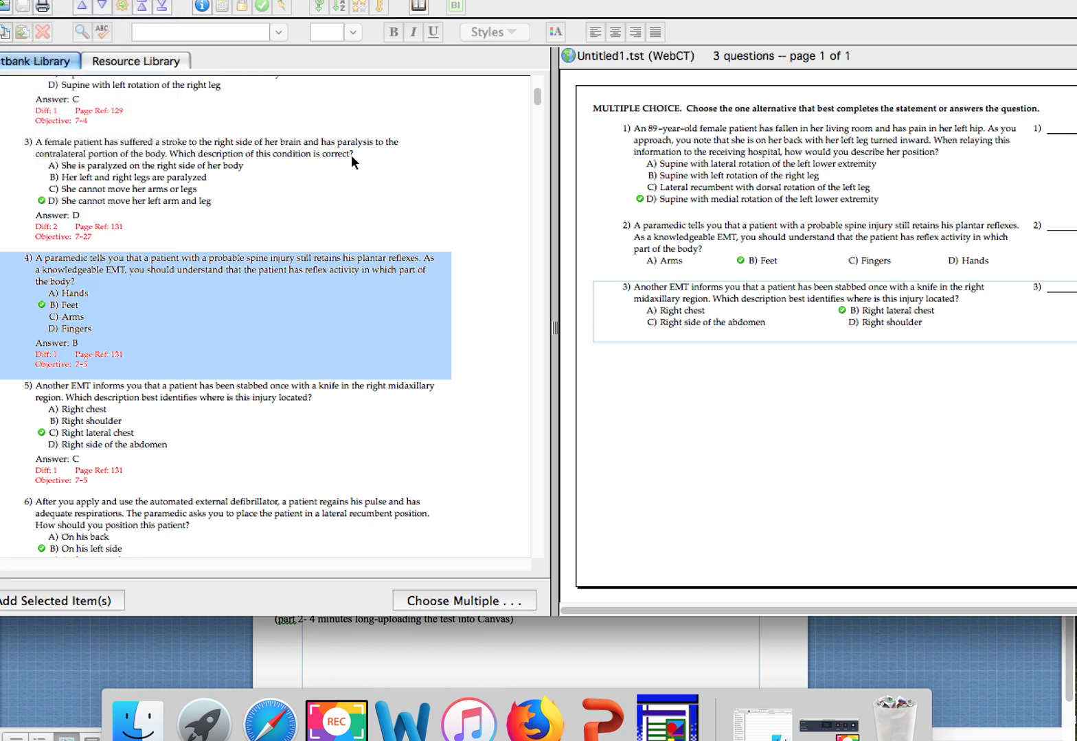
left_click(715, 206)
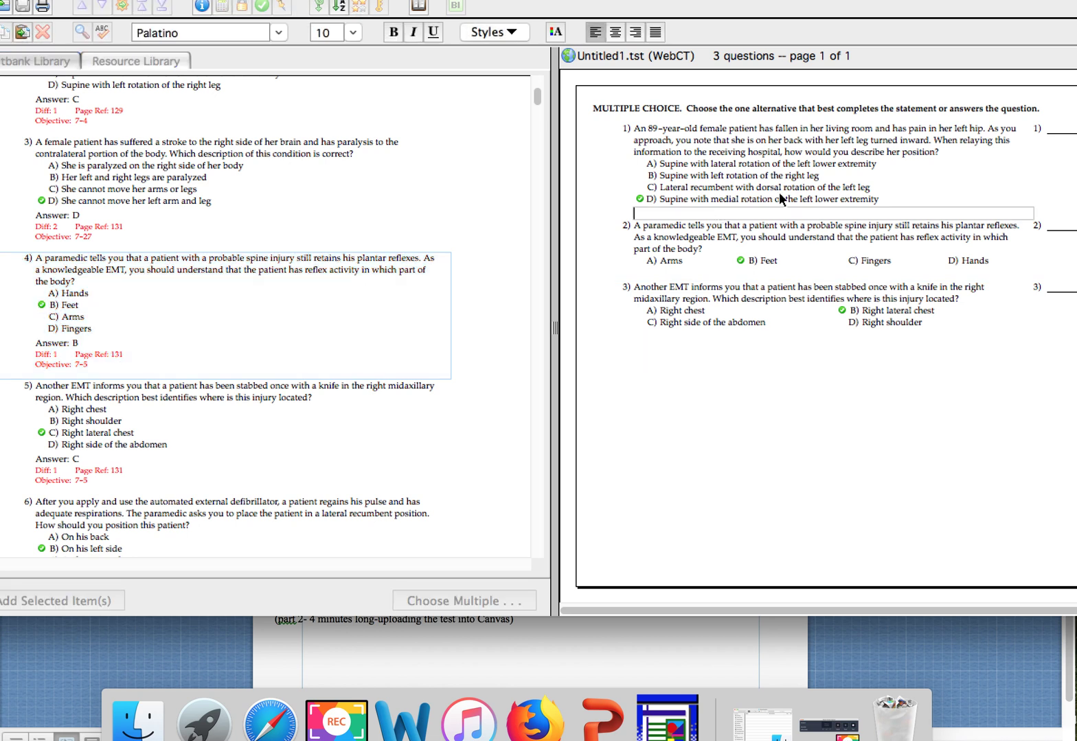
left_click(644, 115)
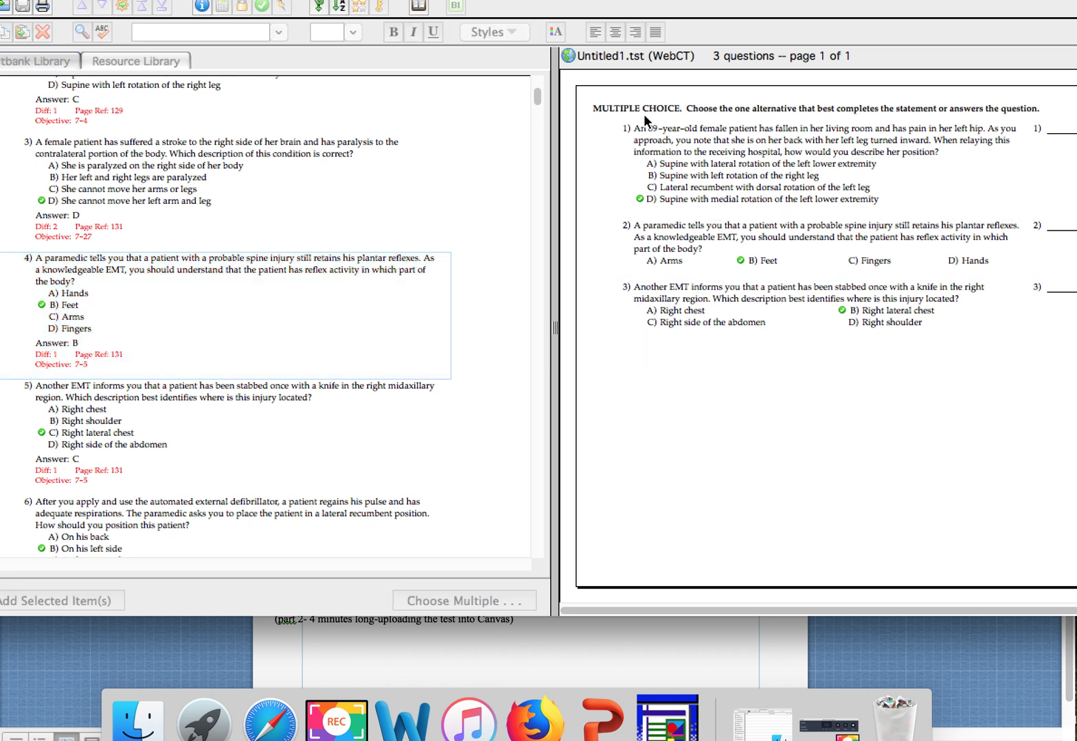
double_click(632, 120)
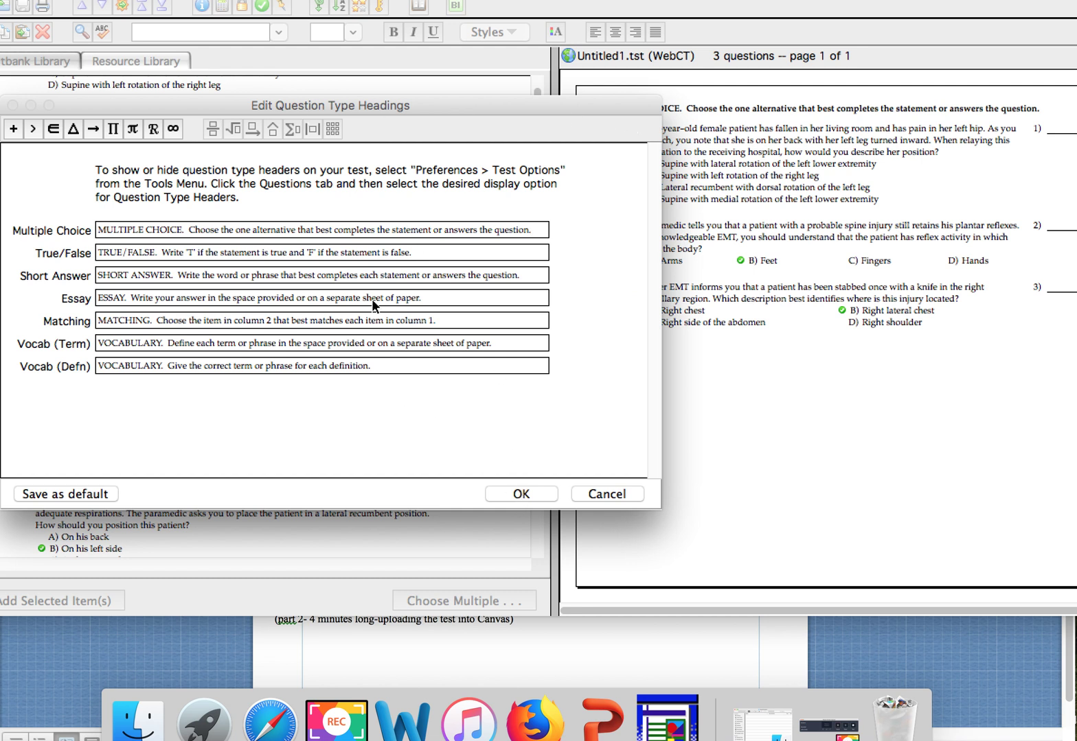
left_click(592, 494)
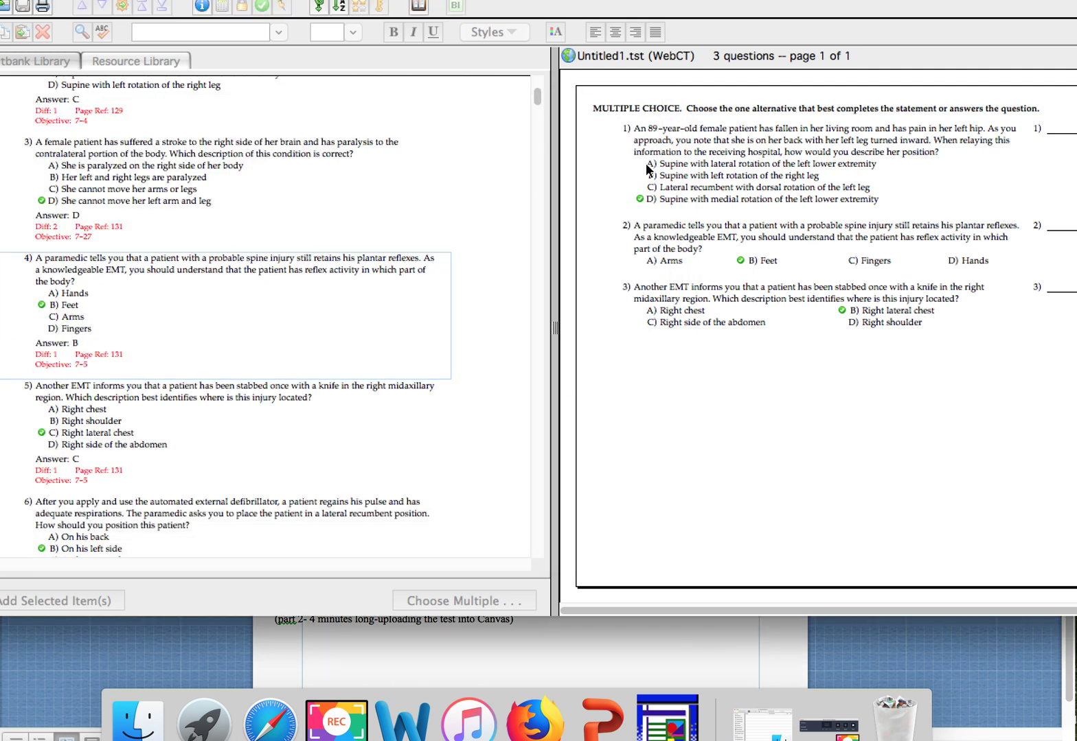
Step: Select the first question in the test and export the test in QTI (WebCT CE 6, WebCT VISTA) format
left_click(618, 179)
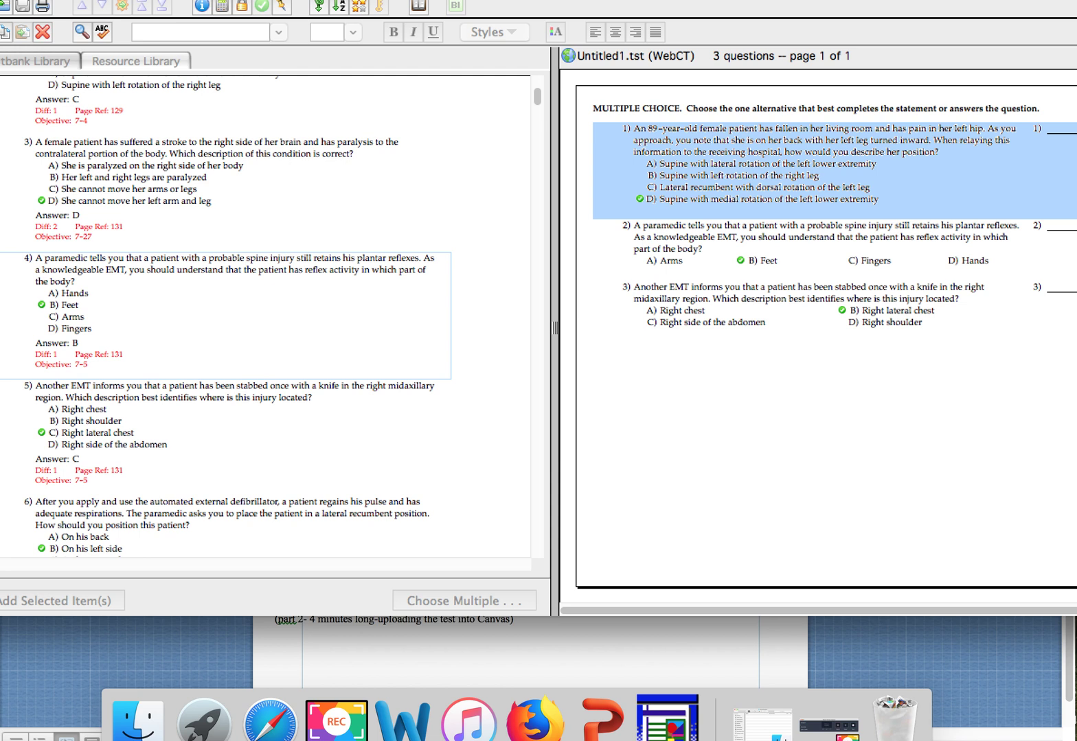
left_click(808, 0)
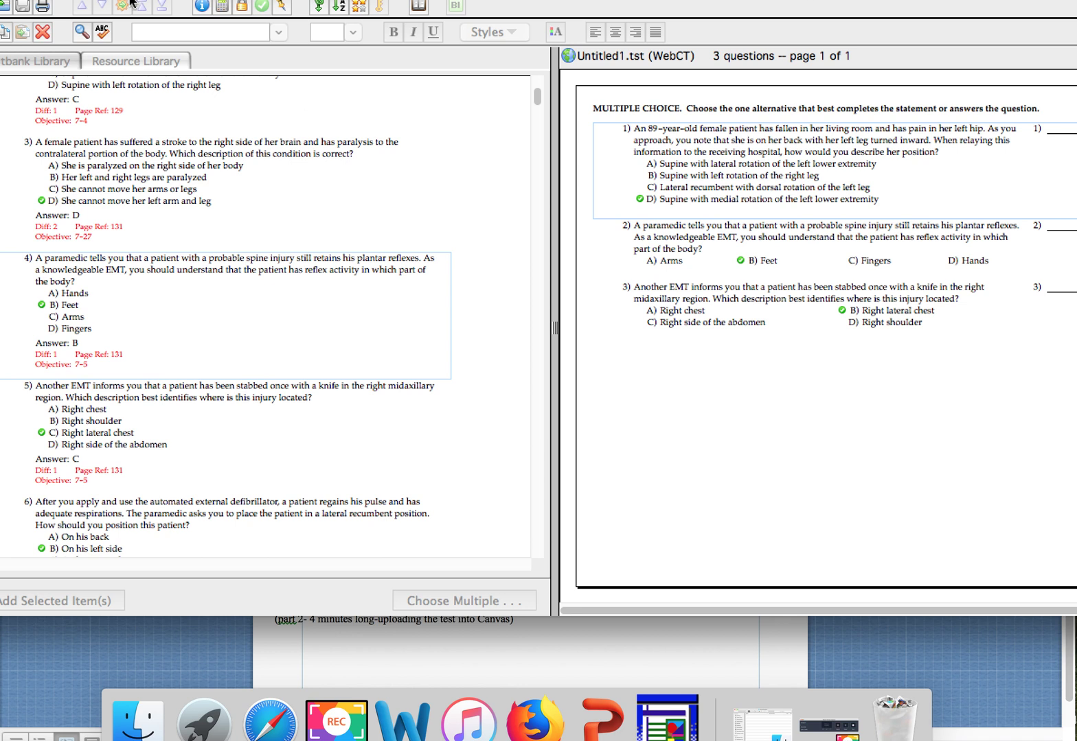
left_click(692, 380)
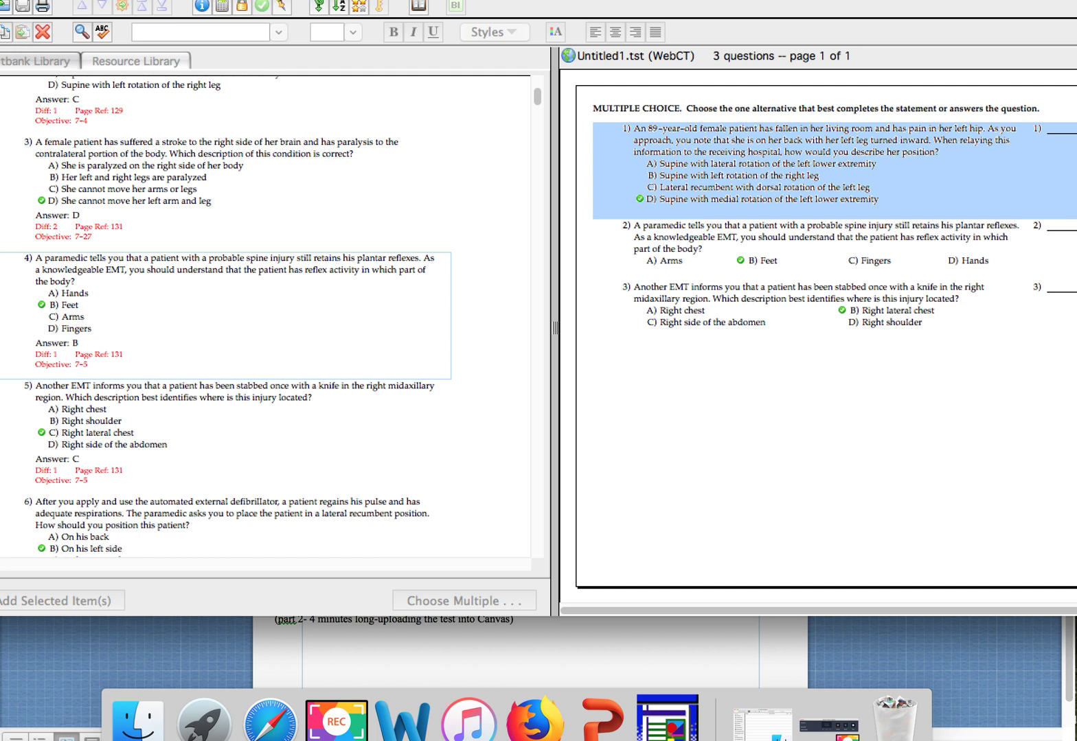
left_click(5, 0)
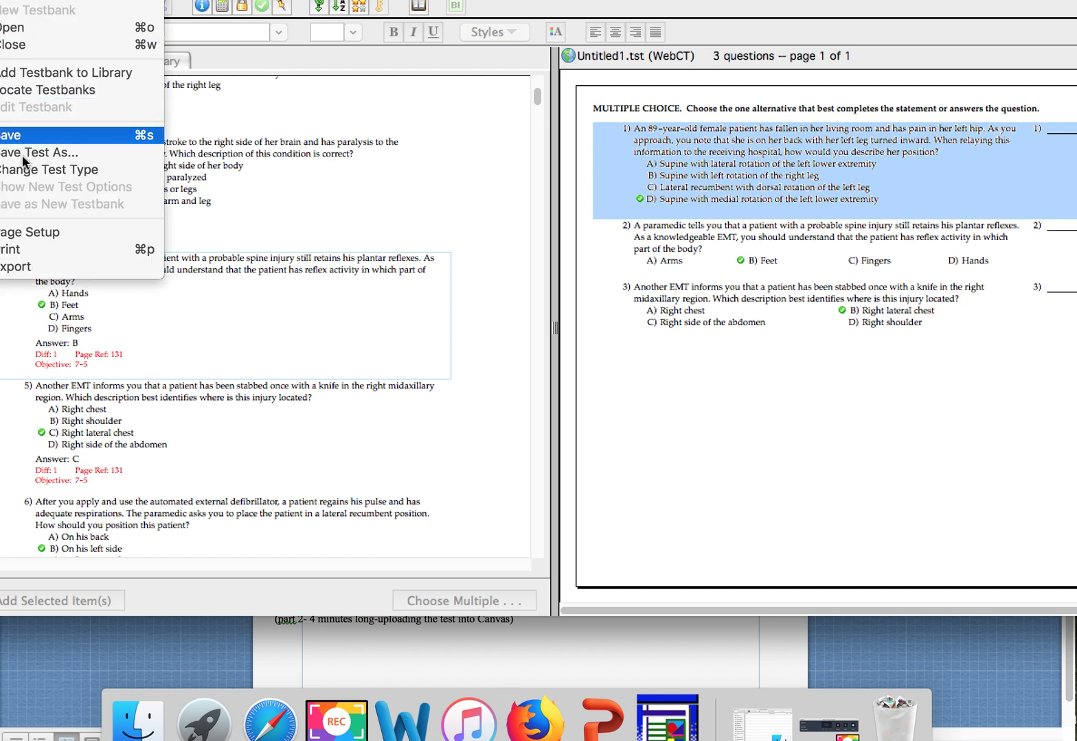
left_click(31, 268)
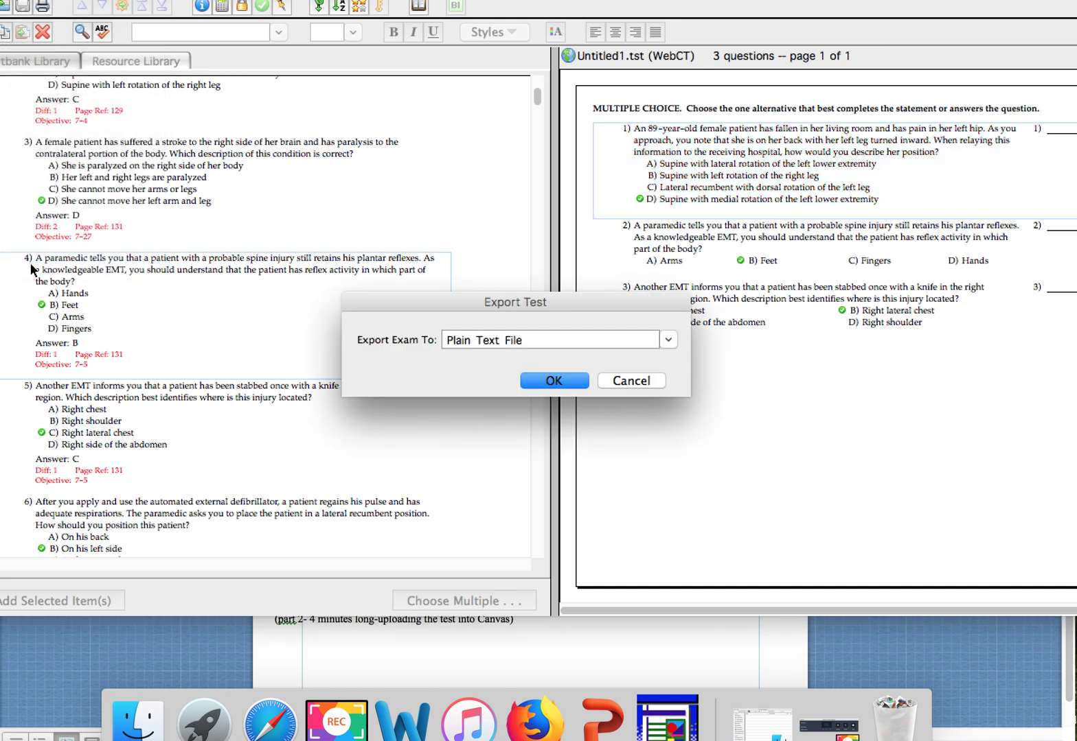
left_click(667, 340)
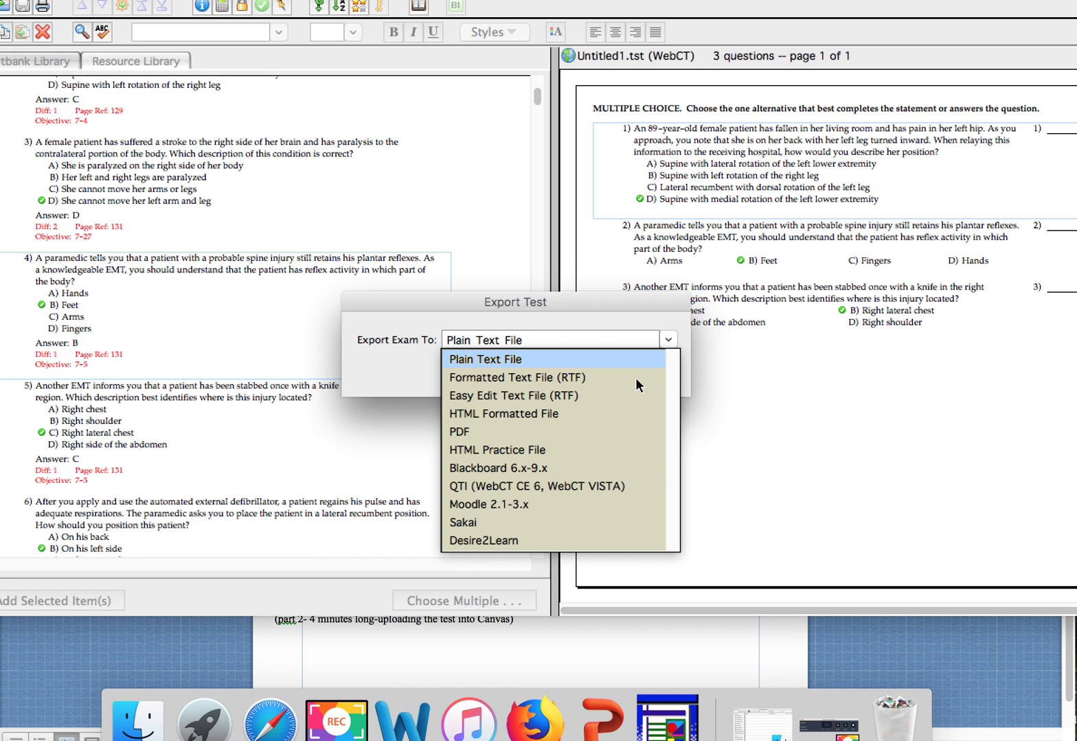
left_click(606, 487)
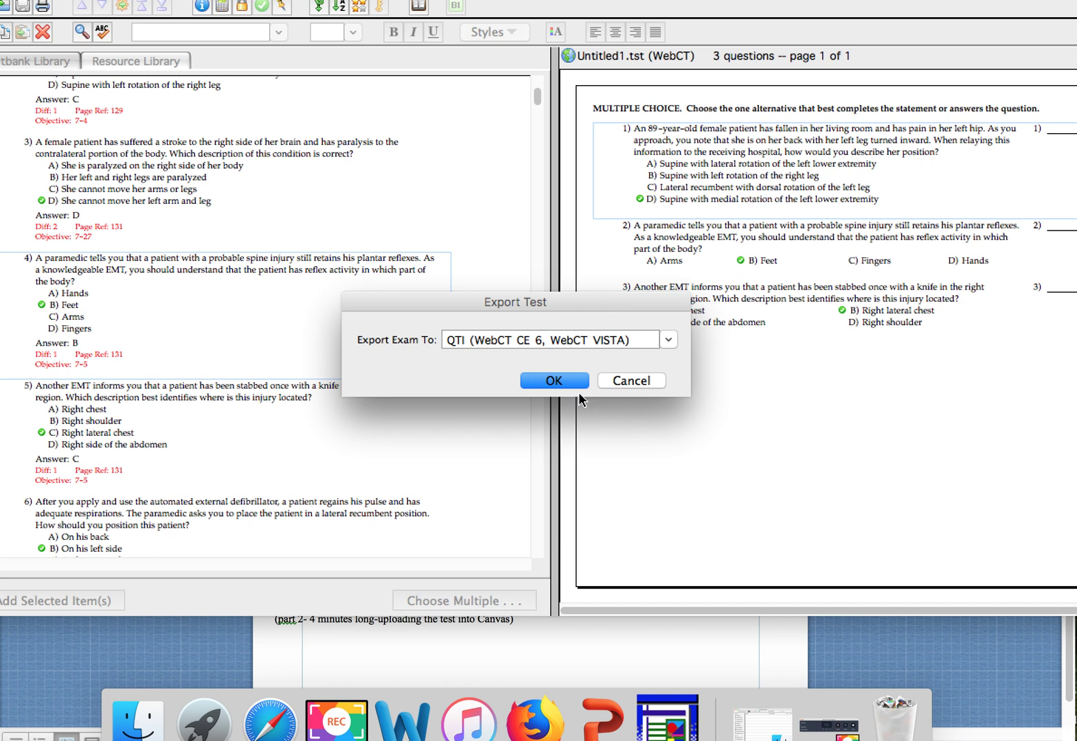
left_click(556, 383)
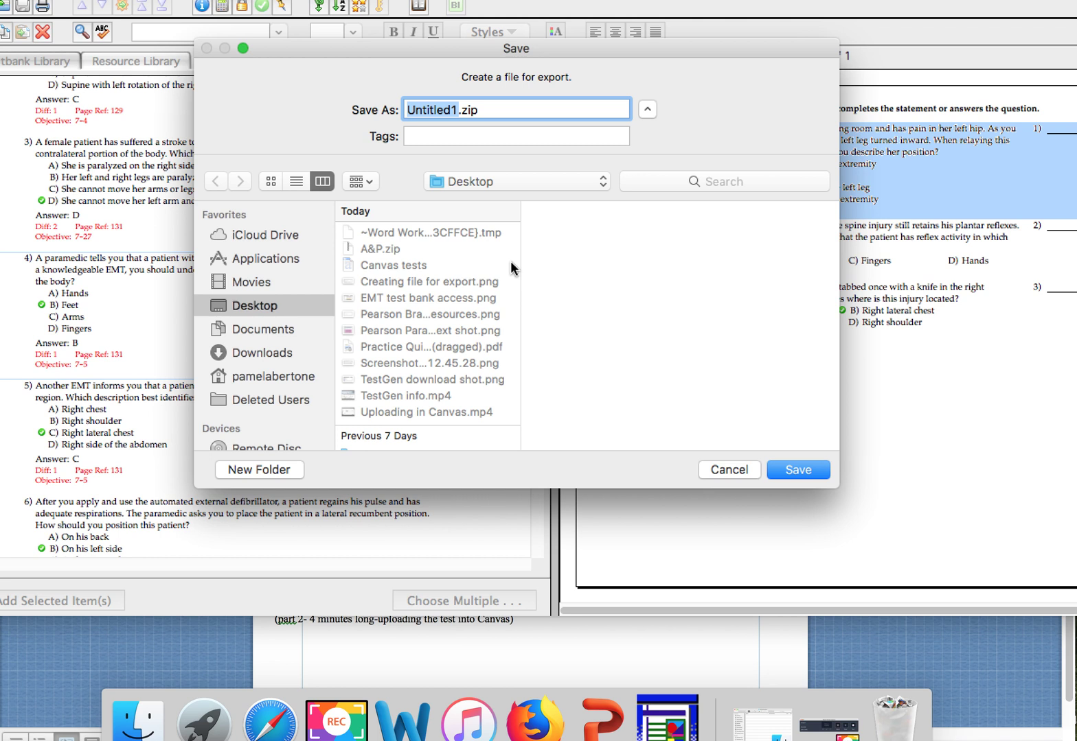
Step: Name the export file A&P Quiz.zip and save it to the Desktop
key("BackSpace")
type("A&P Quiz")
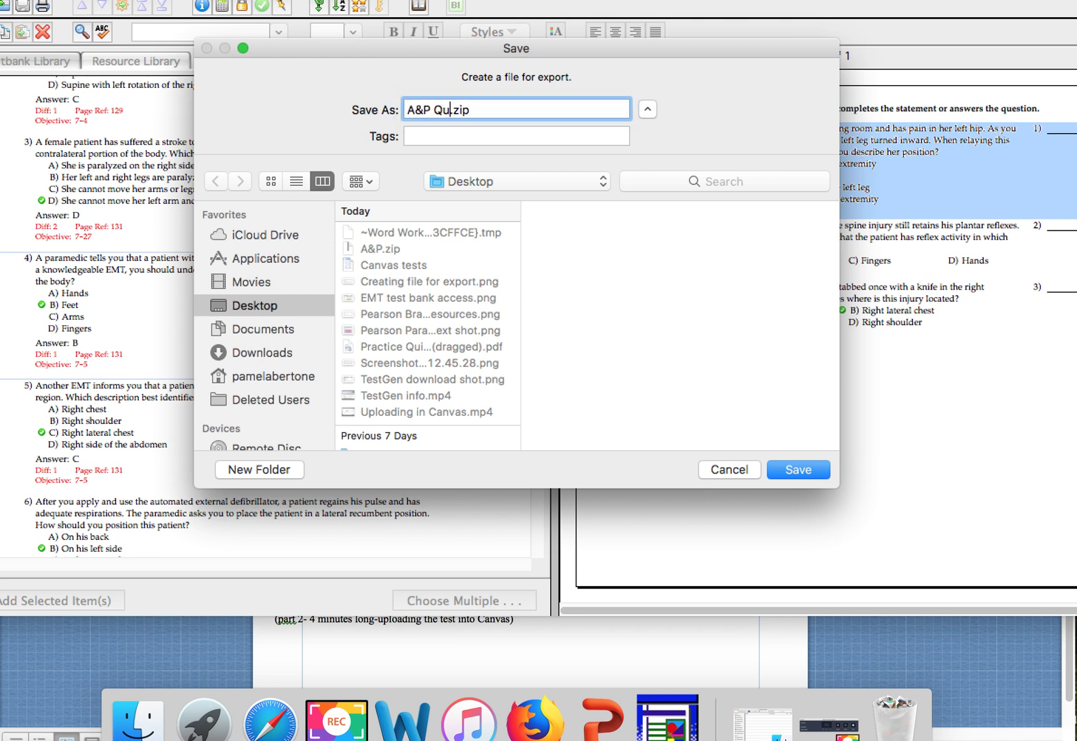
left_click(797, 470)
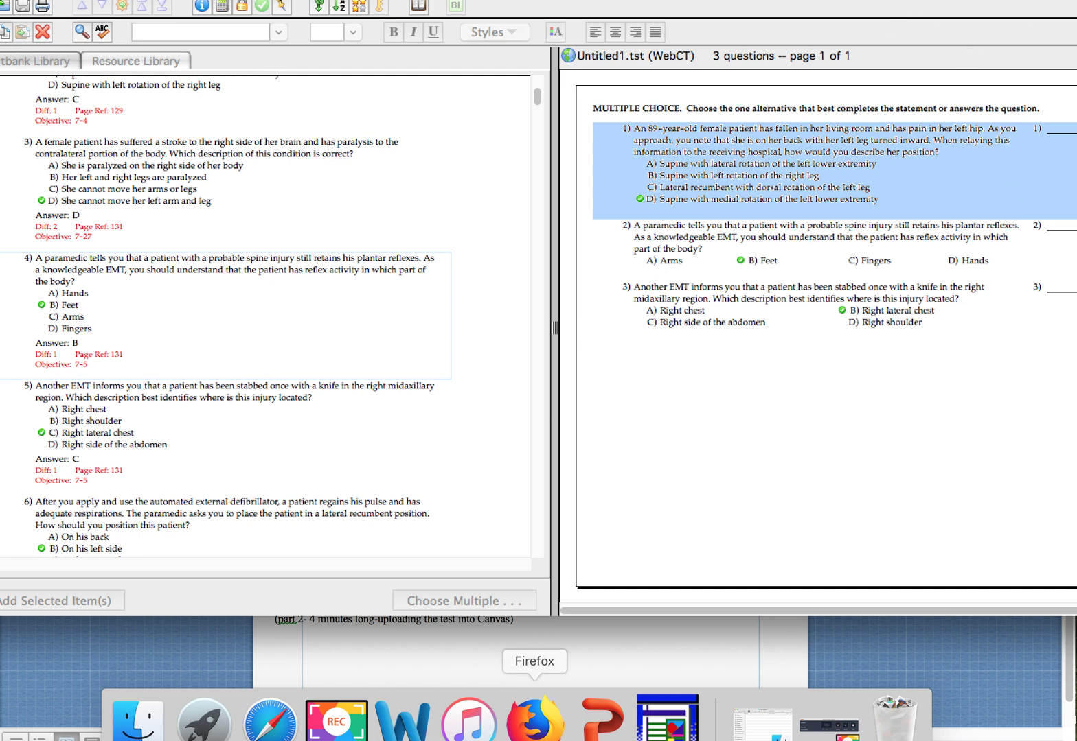
Step: Switch to Firefox and open the college login portal at nvcc.my.vccs.edu
left_click(536, 733)
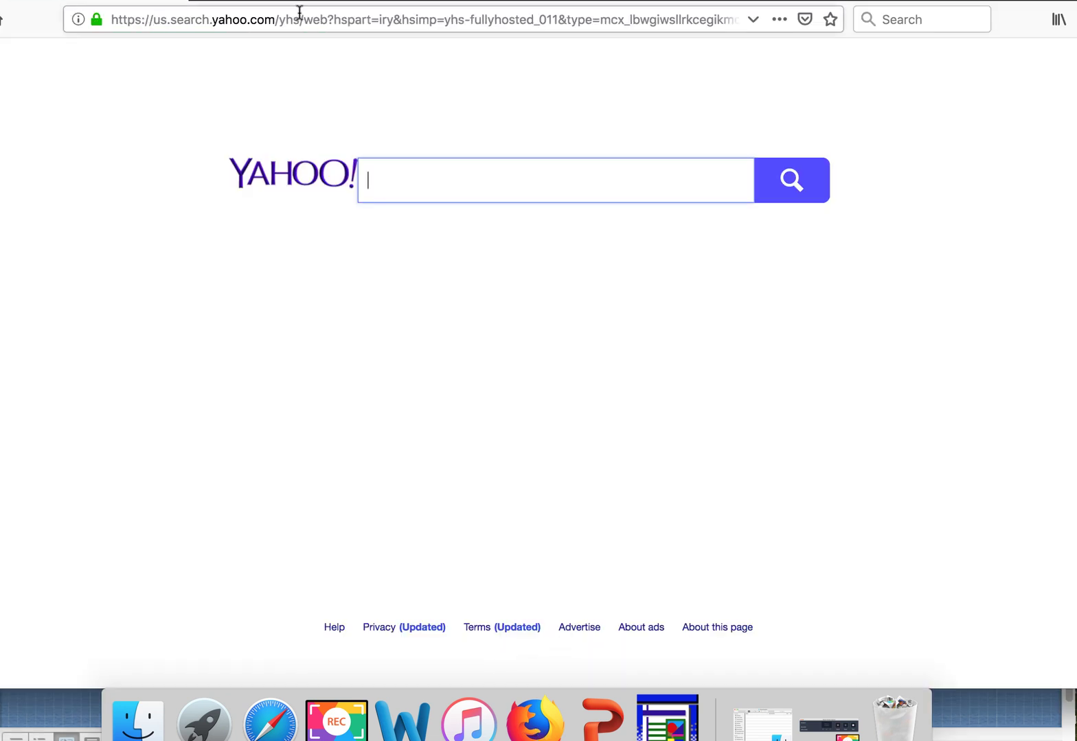
left_click(298, 19)
type("nv")
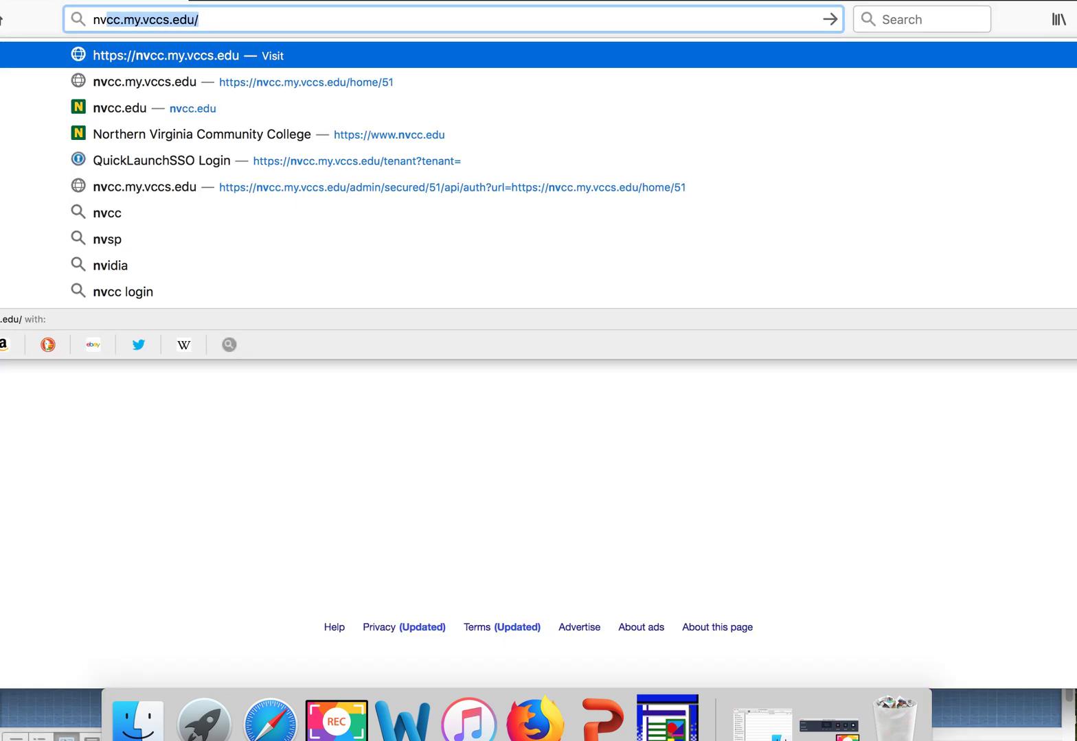
key("Return")
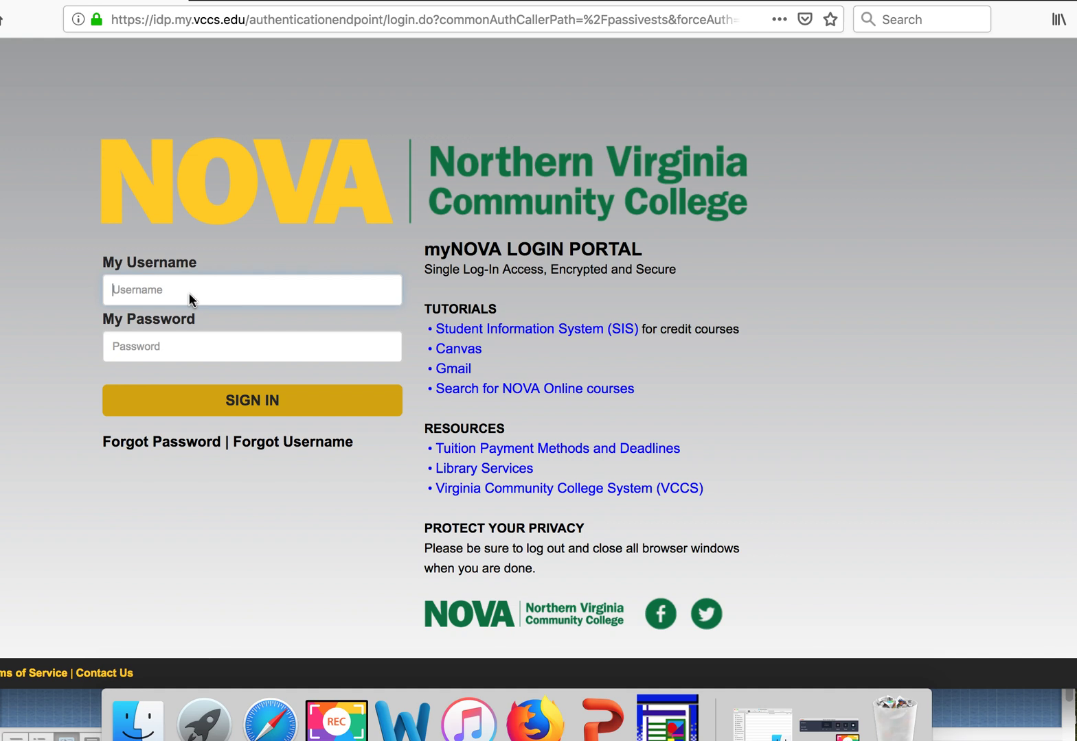
Step: Fill in the username and password from the saved login and sign in to the myNOVA portal
left_click(188, 294)
left_click(185, 311)
left_click(183, 350)
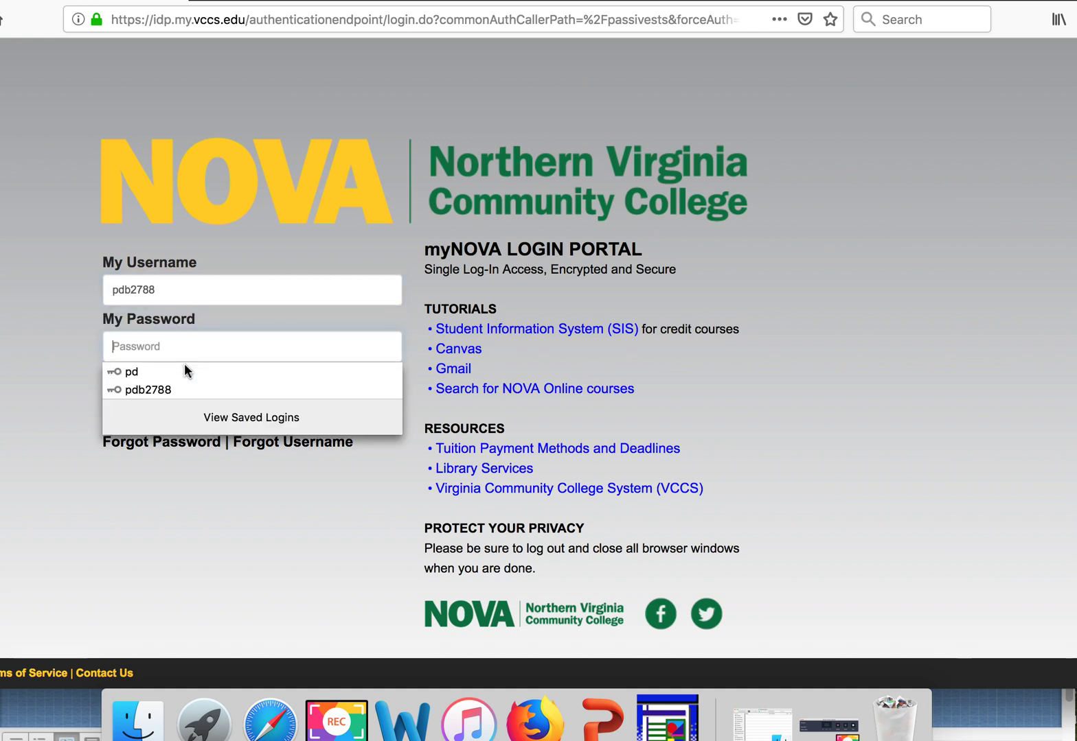
left_click(184, 390)
left_click(204, 404)
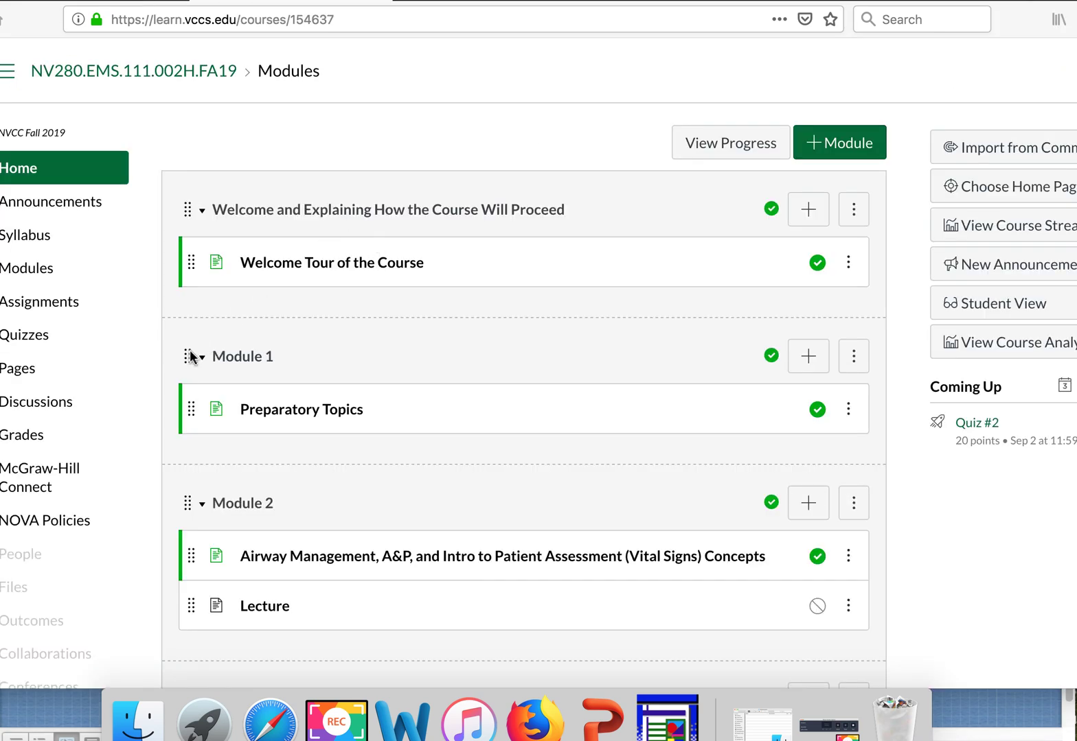
Step: Open the Quizzes page of the EMS 111 course and look through the Assignment Quizzes list
left_click(33, 337)
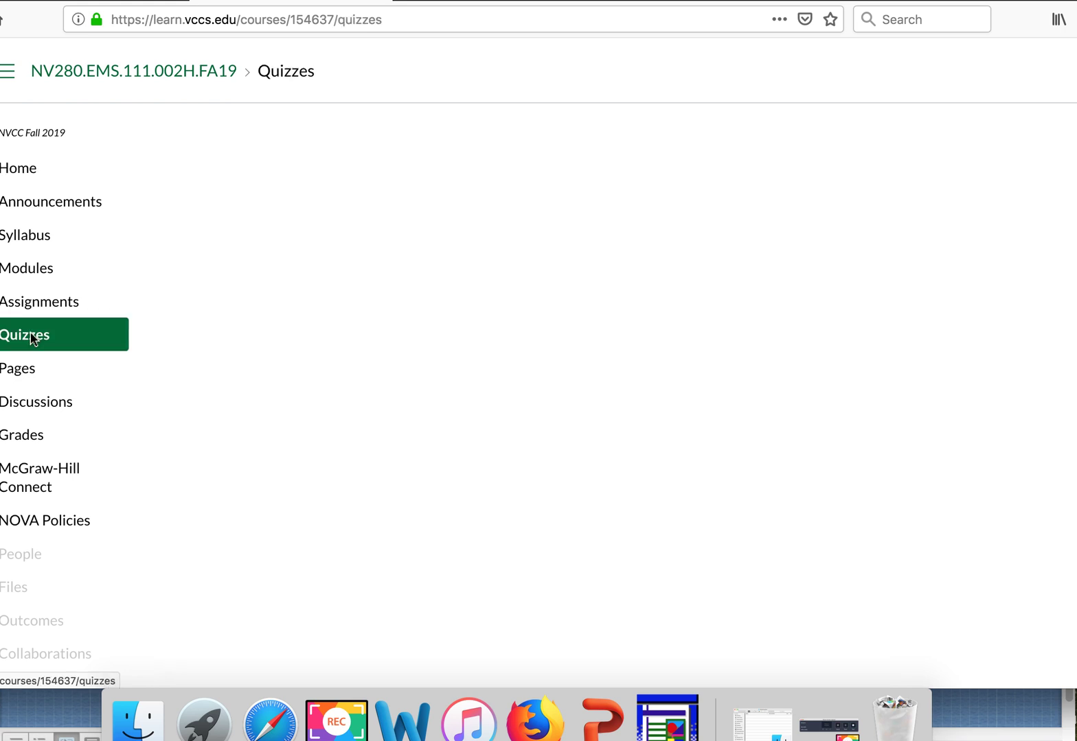
scroll(526, 348, "down", 1)
scroll(525, 349, "down", 3)
scroll(526, 349, "up", 3)
scroll(526, 348, "down", 3)
scroll(526, 349, "up", 4)
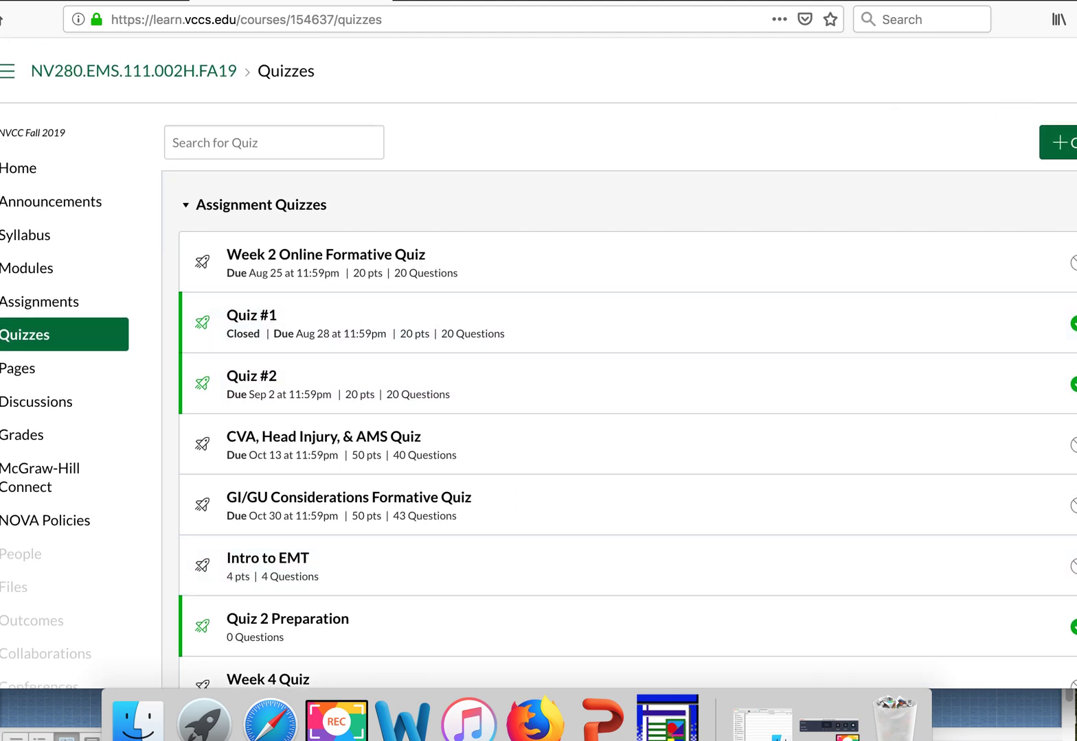
left_click_drag(1075, 2, 1004, 2)
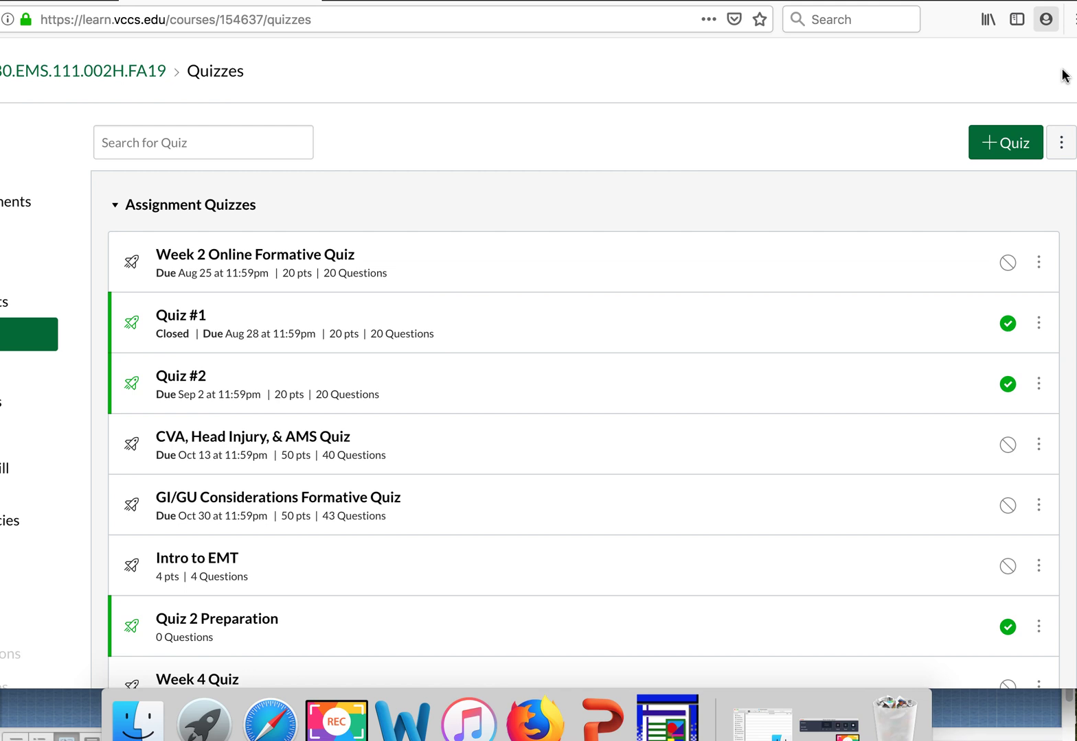
left_click(1062, 145)
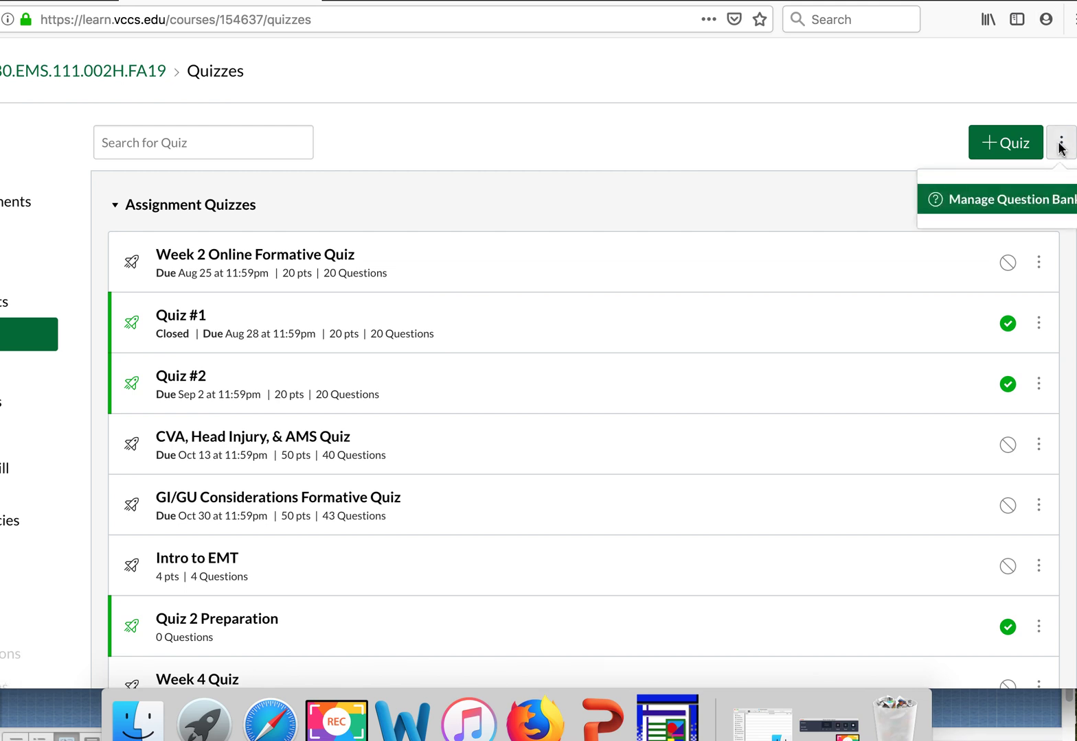
left_click(1061, 142)
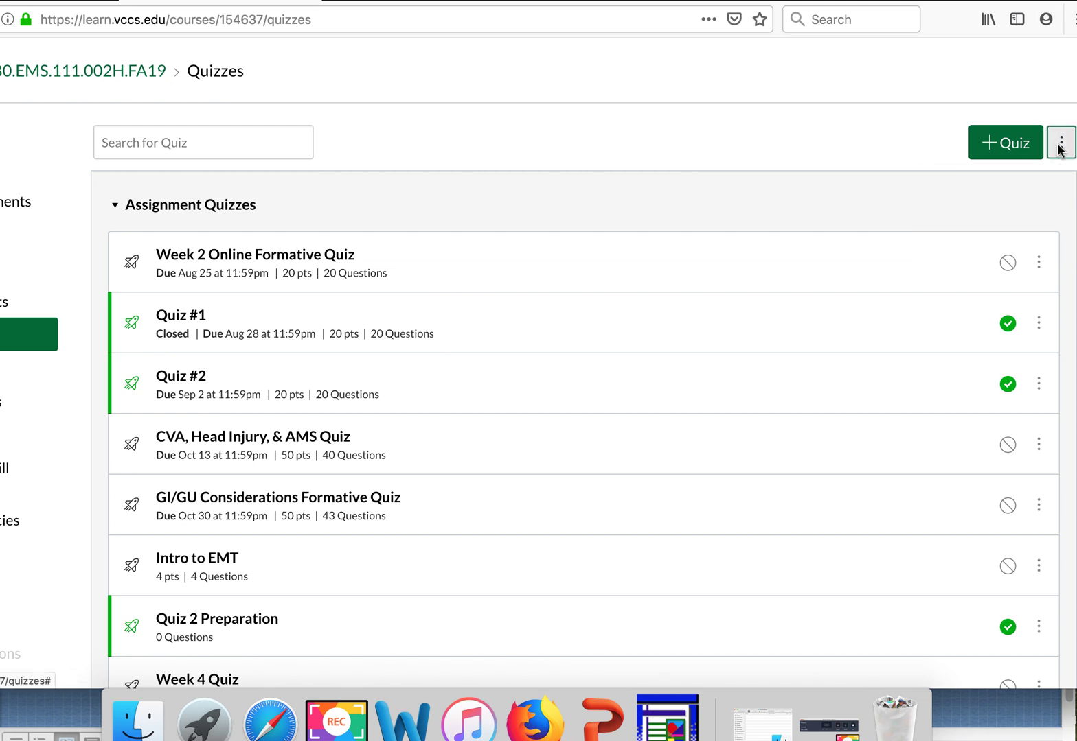
left_click(1004, 145)
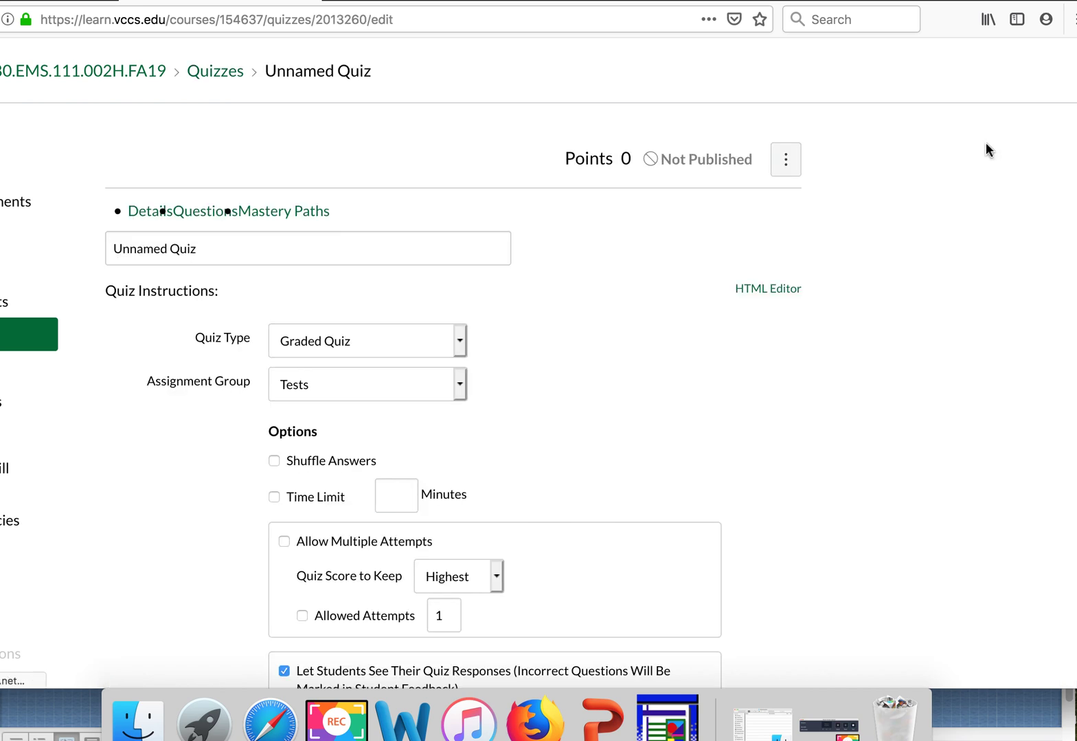
left_click(205, 276)
key("BackSpace")
key("BackSpace")
key("BackSpace")
key("BackSpace")
key("BackSpace")
key("BackSpace")
key("BackSpace")
key("BackSpace")
key("BackSpace")
key("BackSpace")
key("BackSpace")
key("BackSpace")
type("A&P")
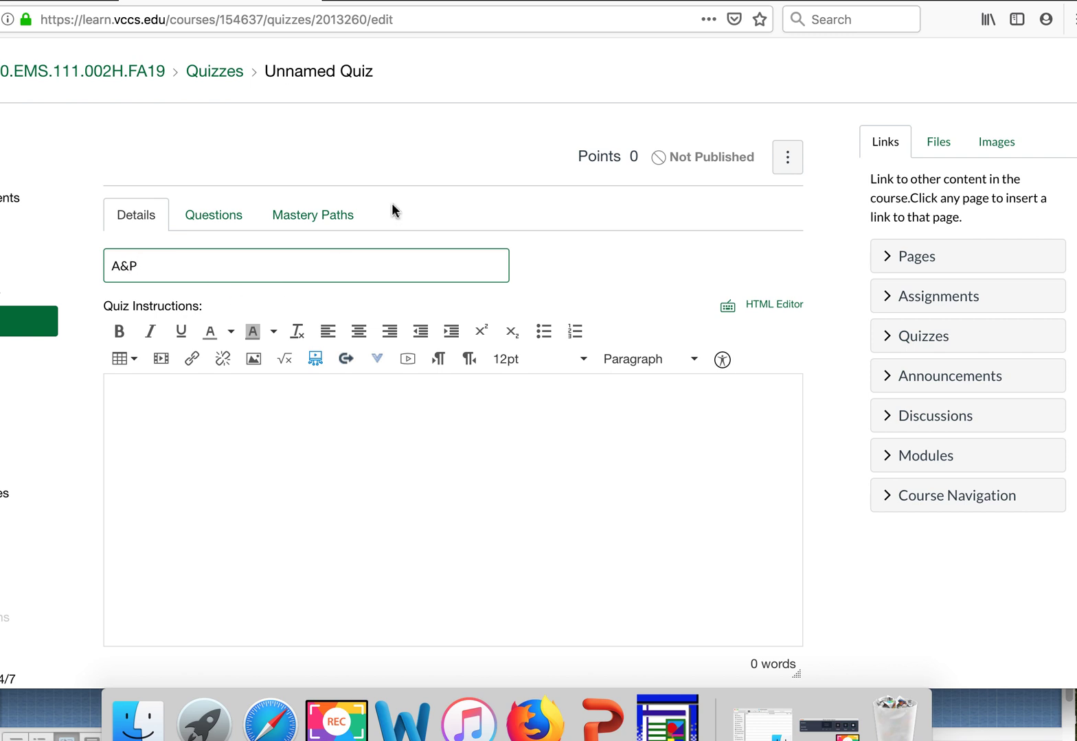
left_click(216, 213)
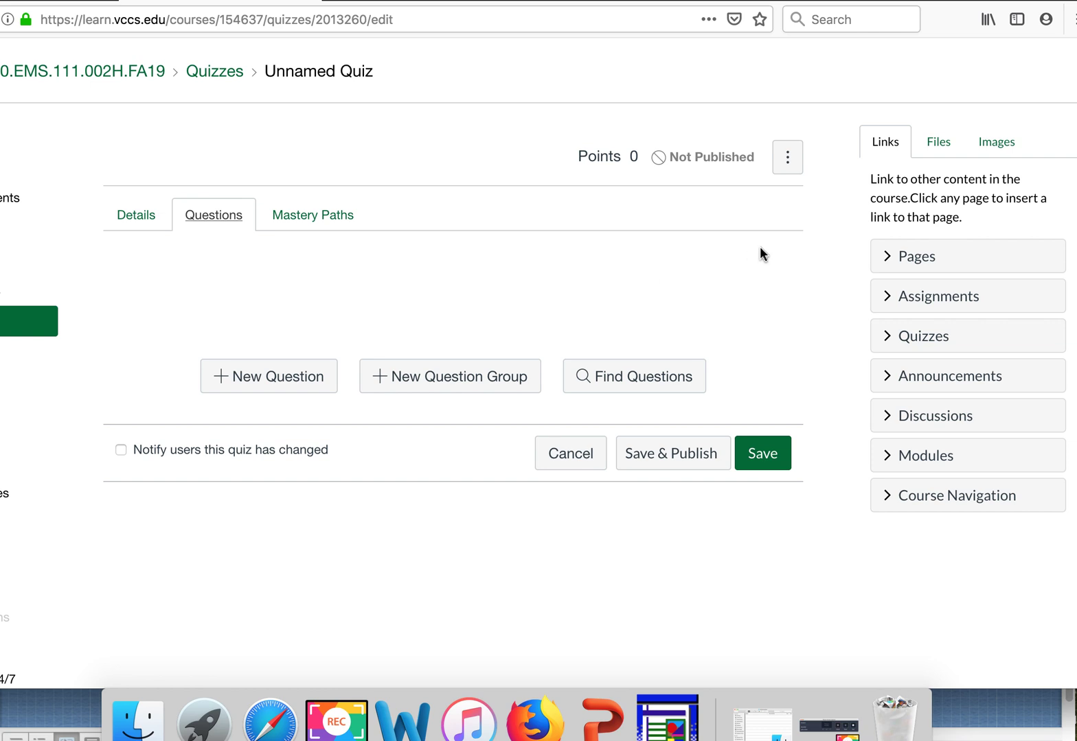
scroll(752, 267, "down", 2)
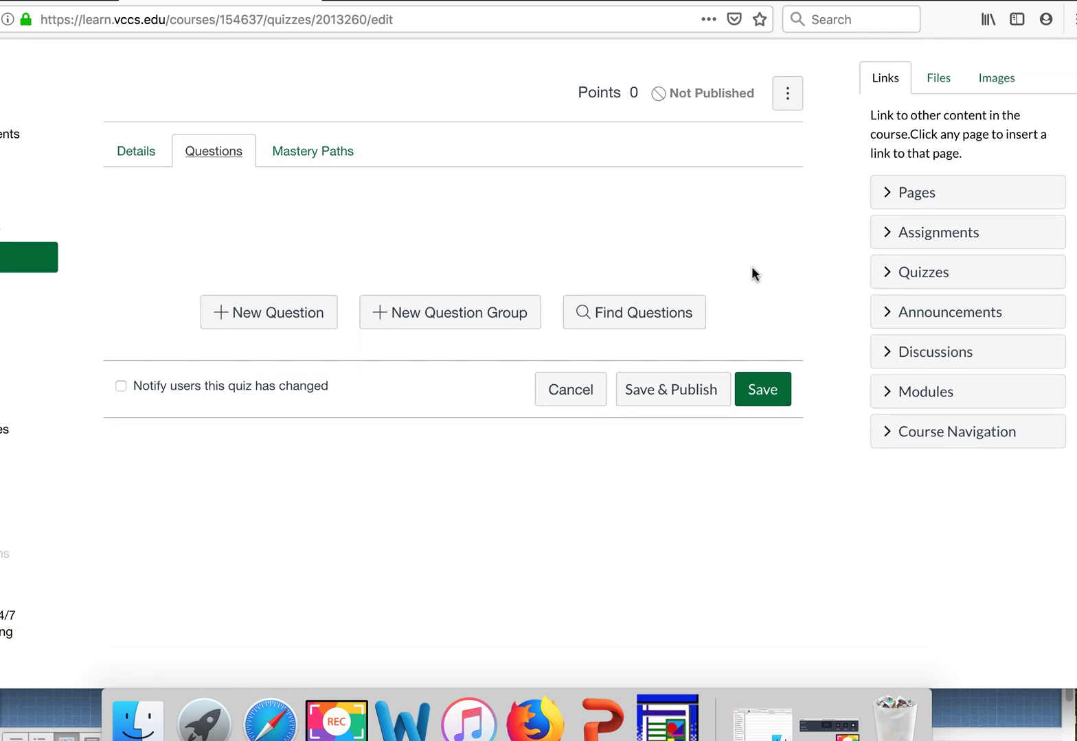
scroll(751, 269, "up", 2)
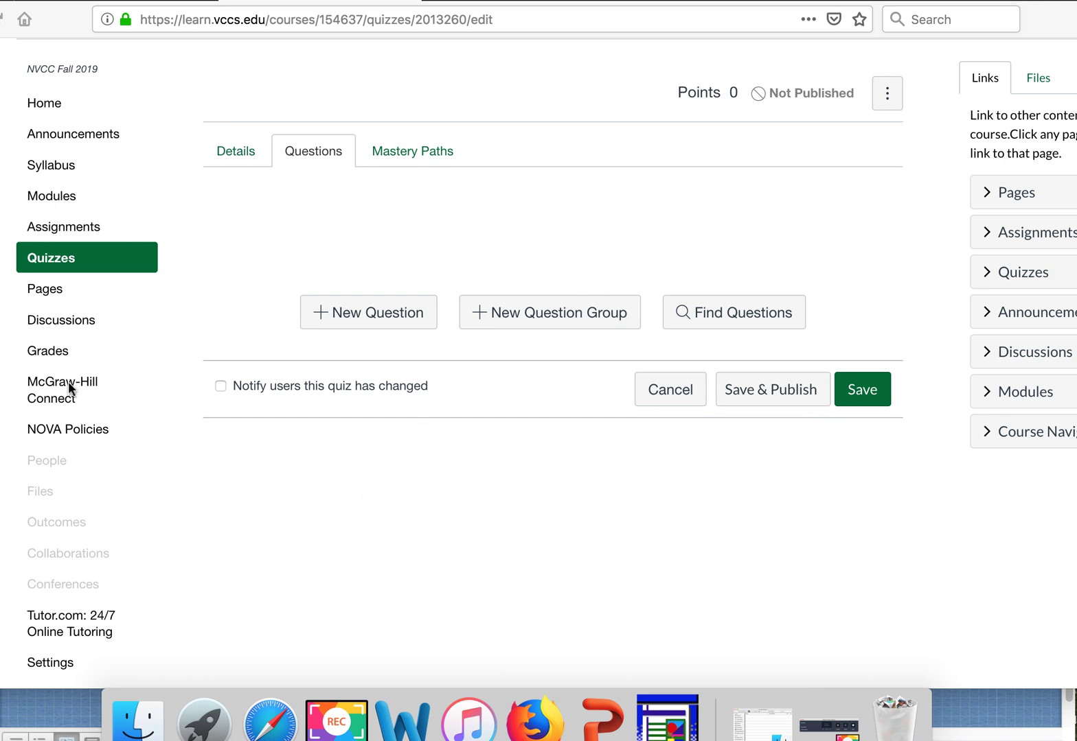
Step: Open the course content import page from the settings of the EMS 111 course
left_click(43, 662)
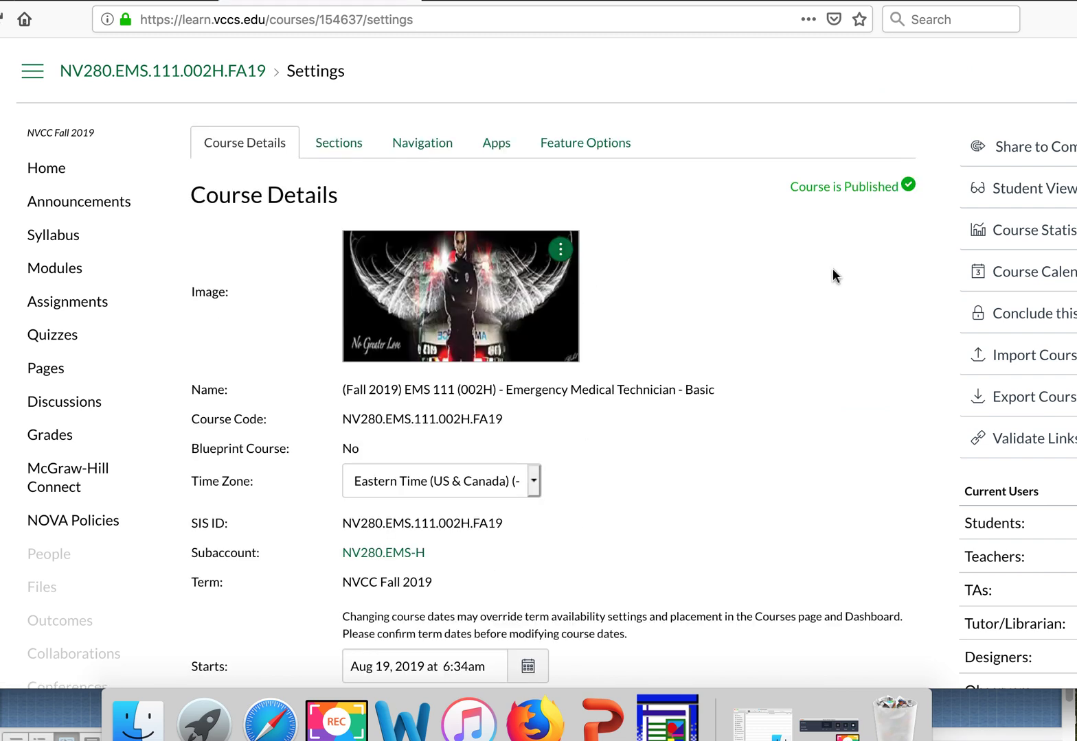
left_click_drag(981, 1, 927, 3)
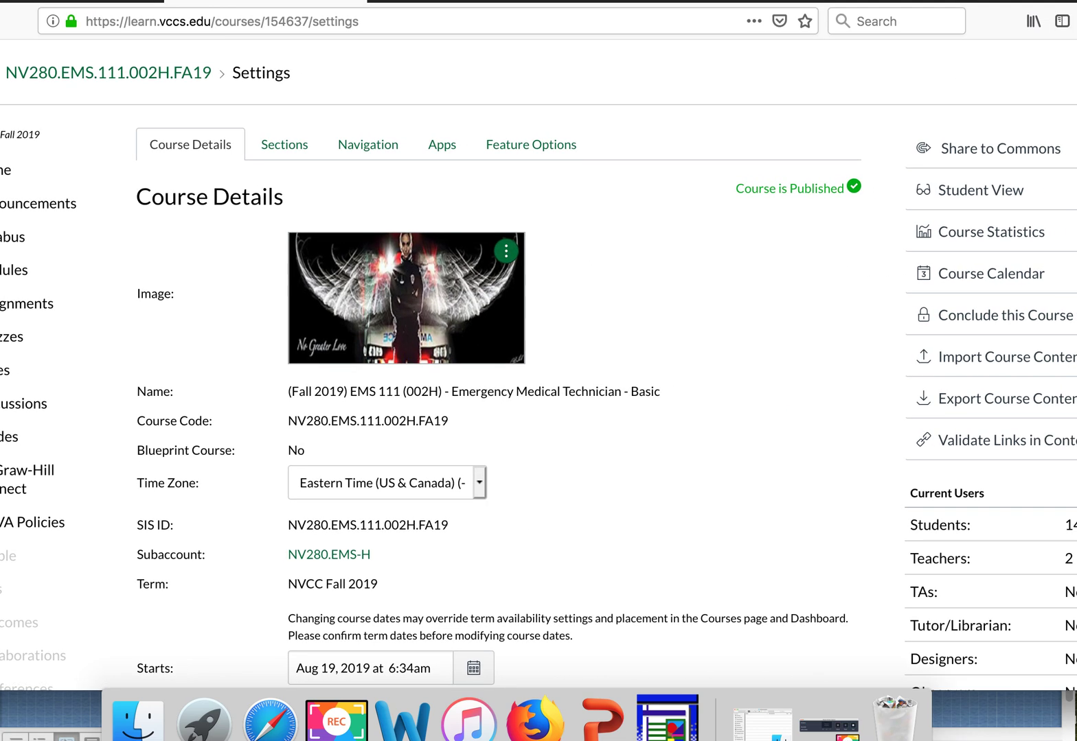
left_click(980, 356)
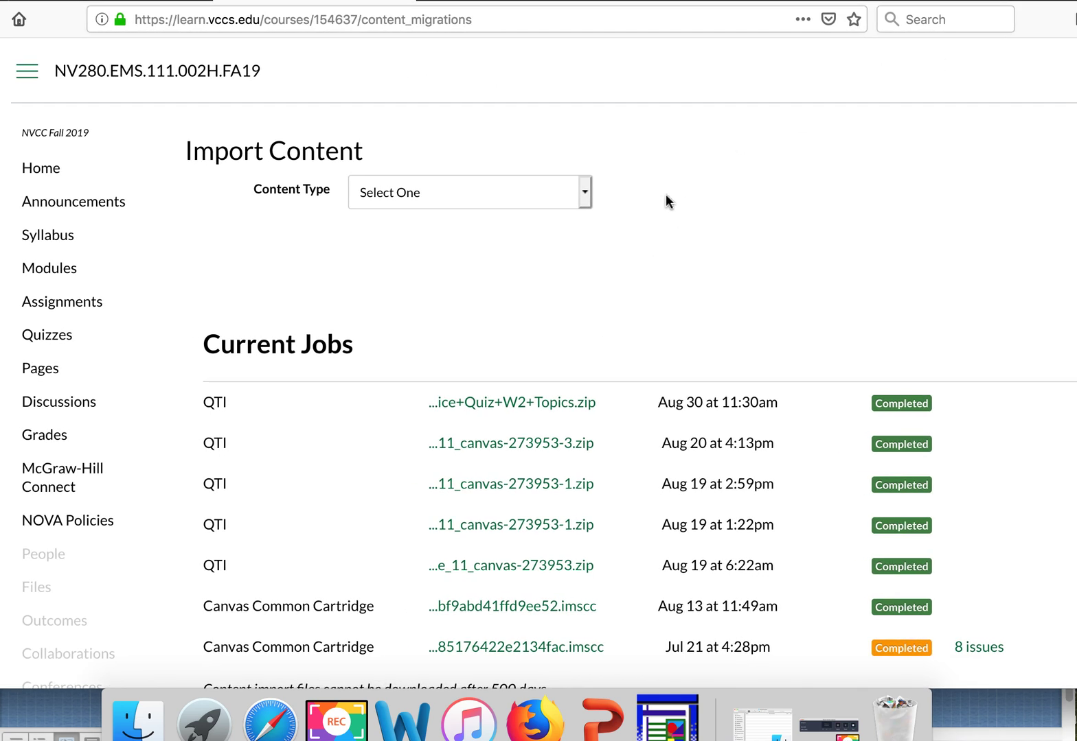
Step: Choose QTI .zip file as the content type and A&P Quiz.zip from the Desktop as the source
left_click(581, 198)
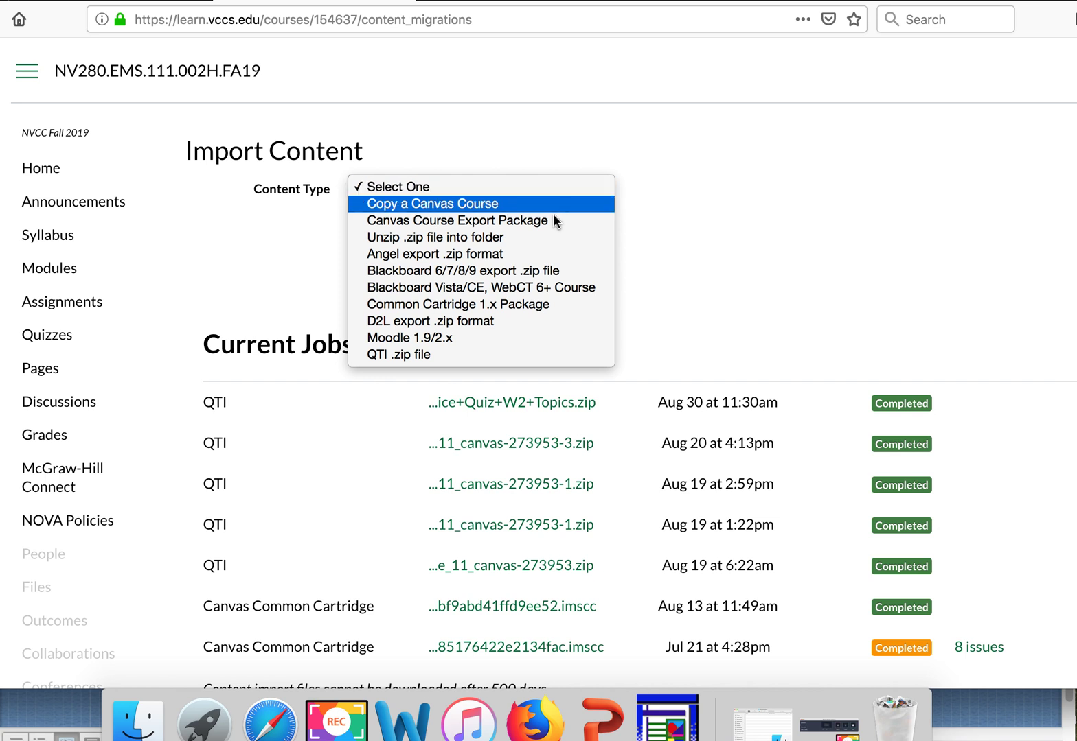
left_click(434, 355)
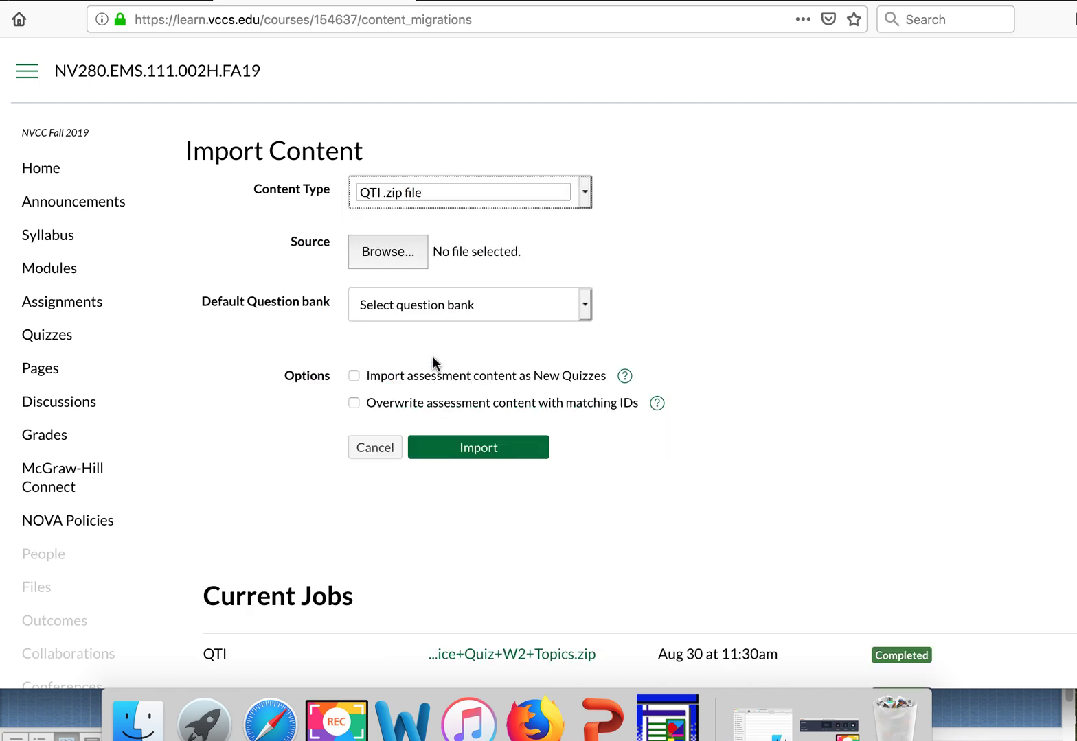
left_click(382, 252)
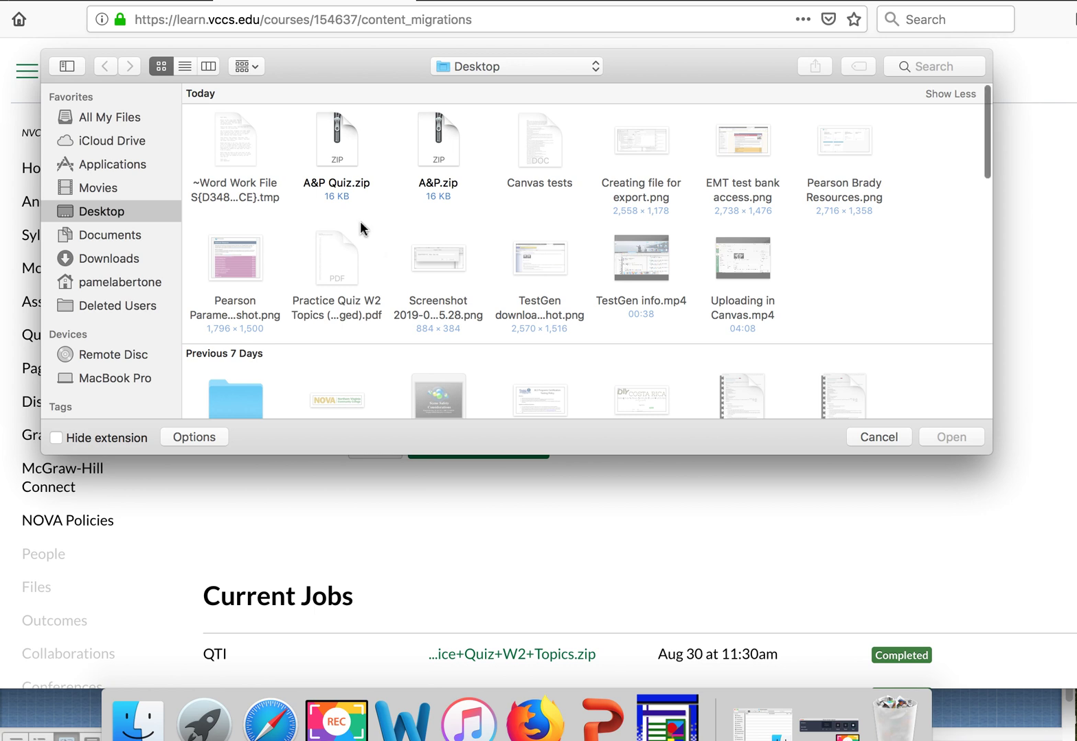
left_click(338, 146)
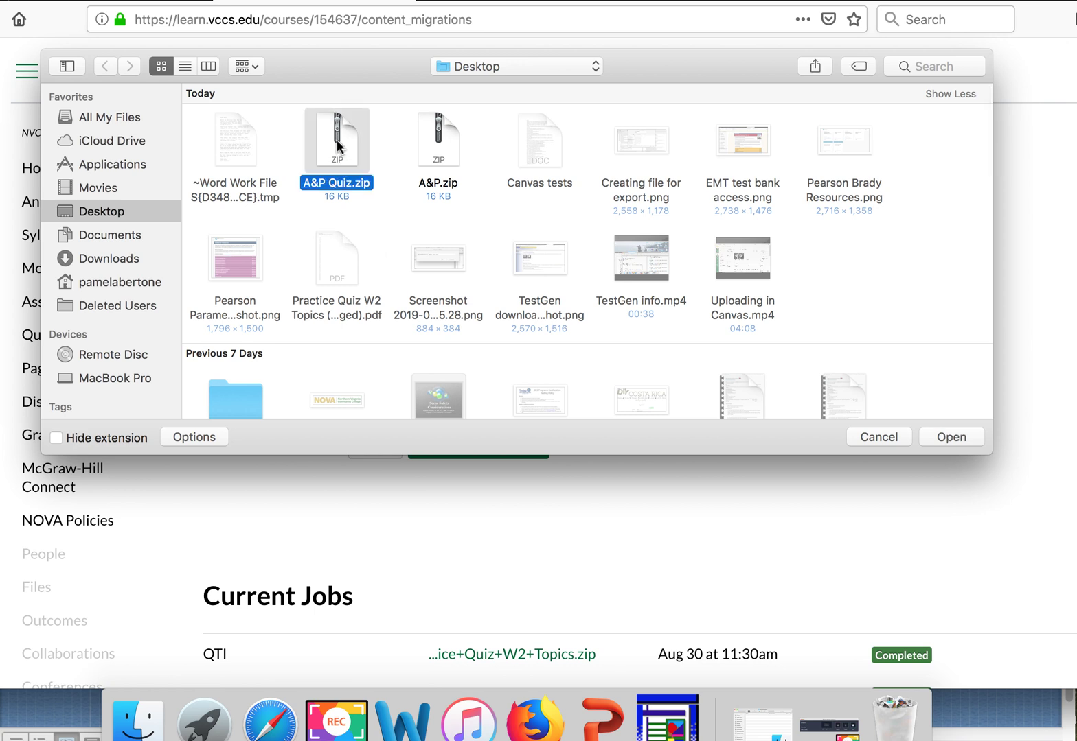
left_click(952, 437)
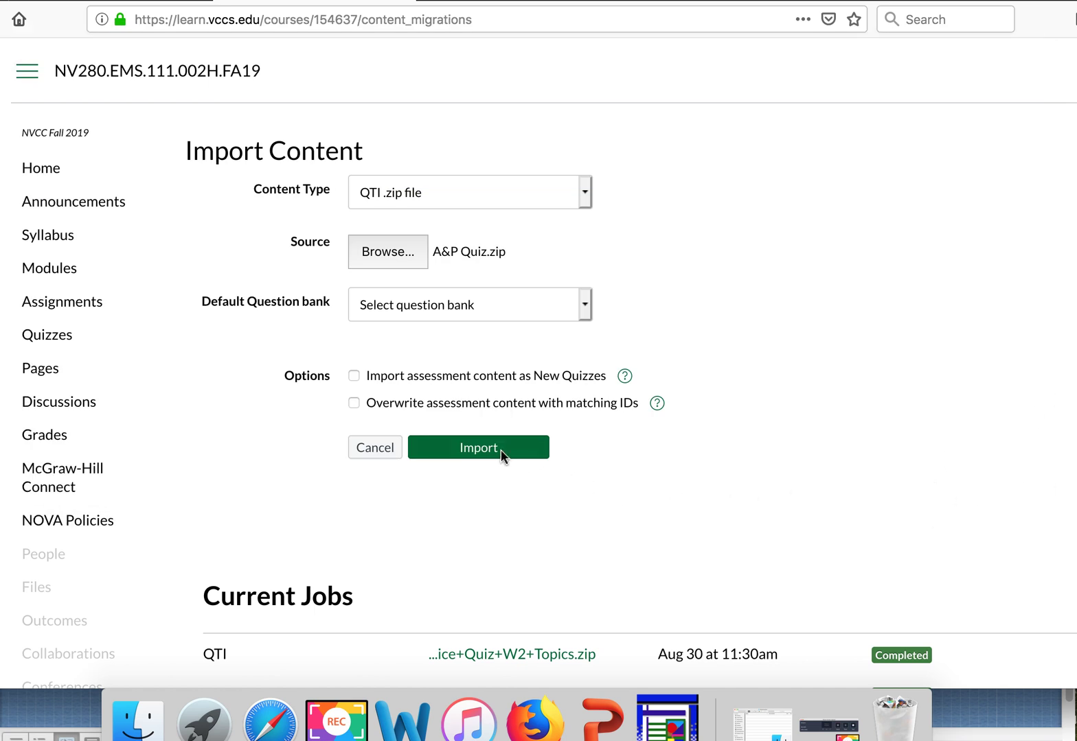
Step: Set the default question bank to a new one named A&P, run the import and check its job status
left_click(584, 316)
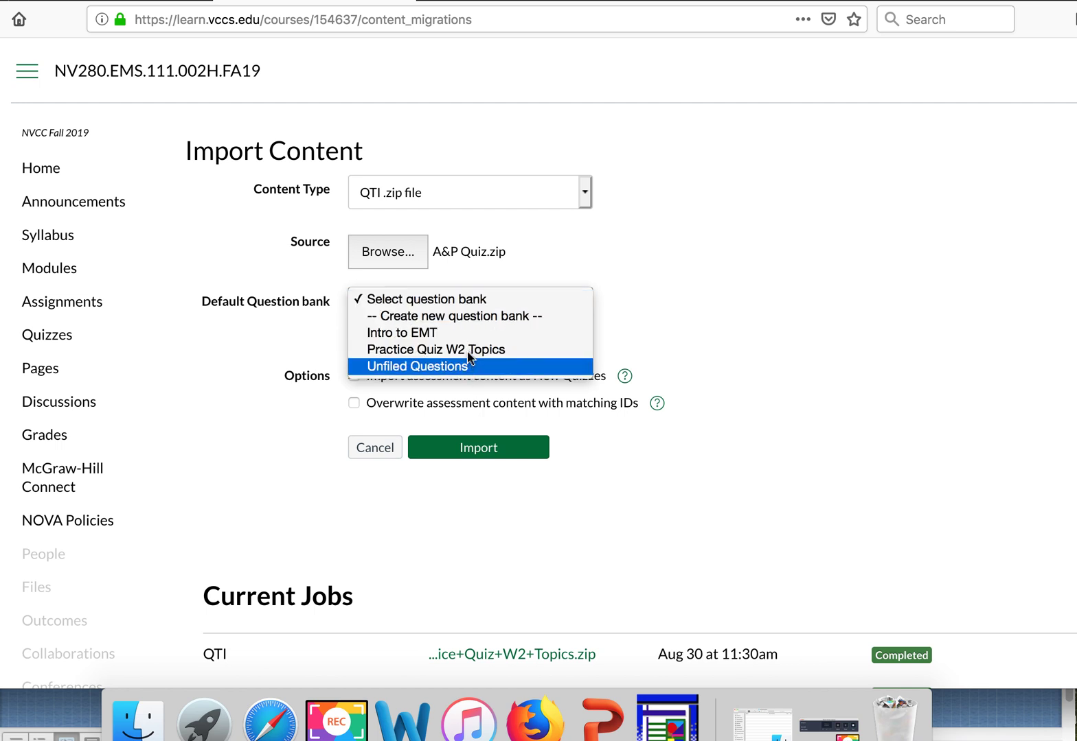
left_click(469, 315)
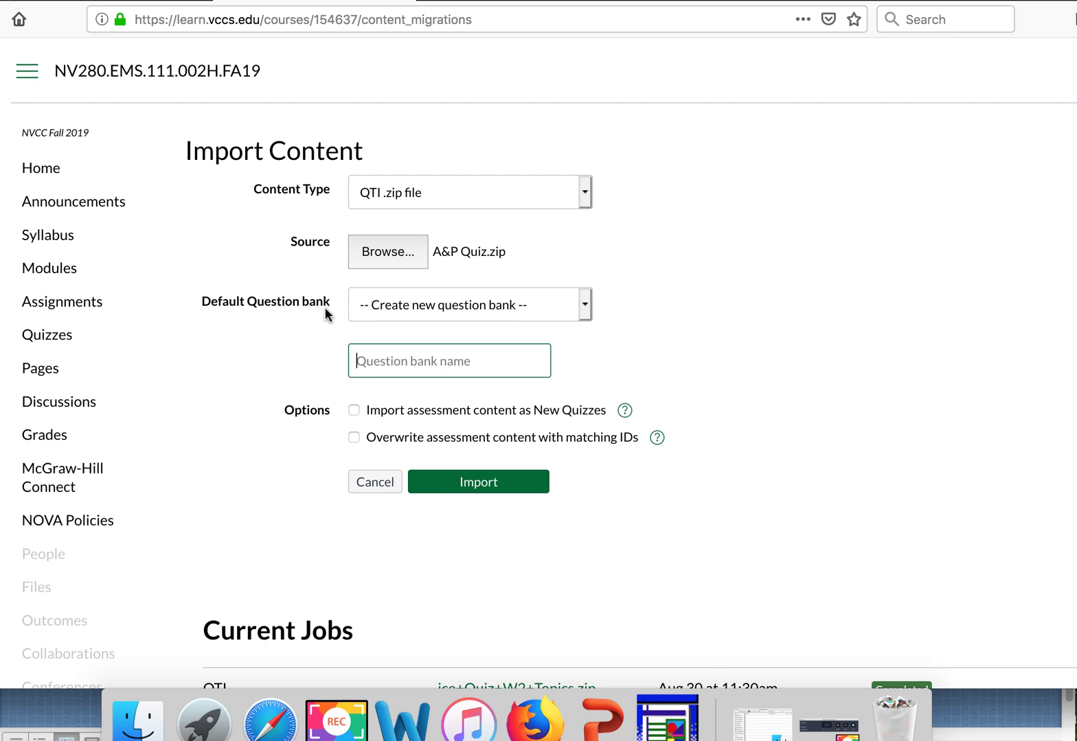
type("A&P")
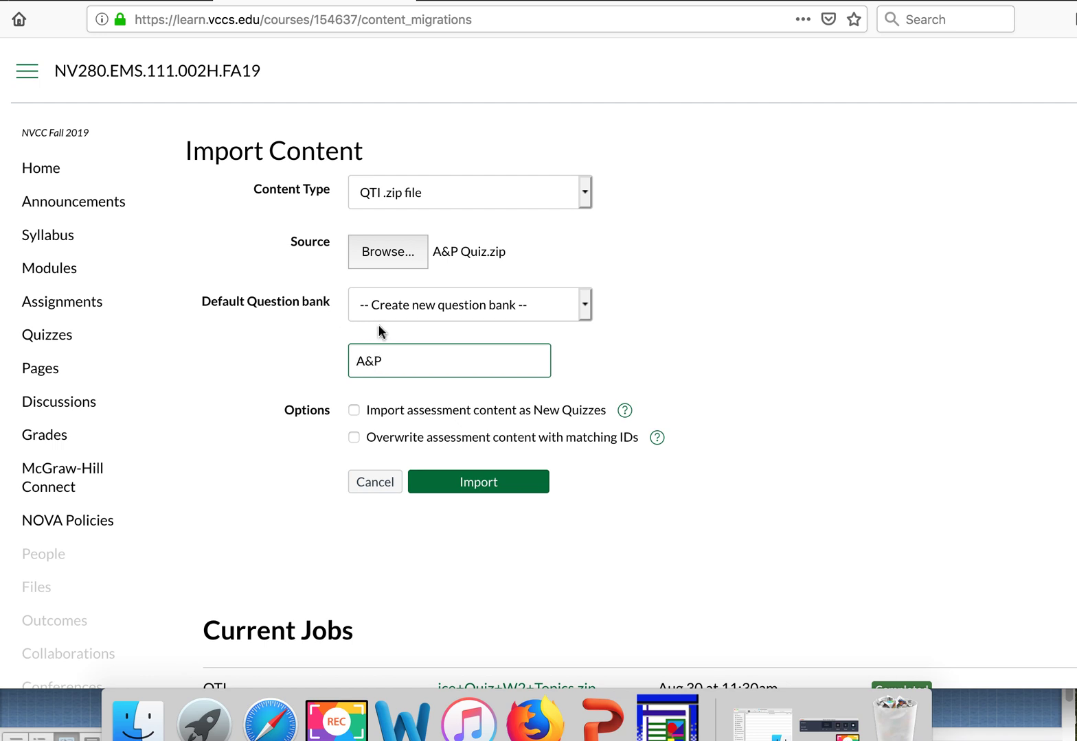
left_click(478, 483)
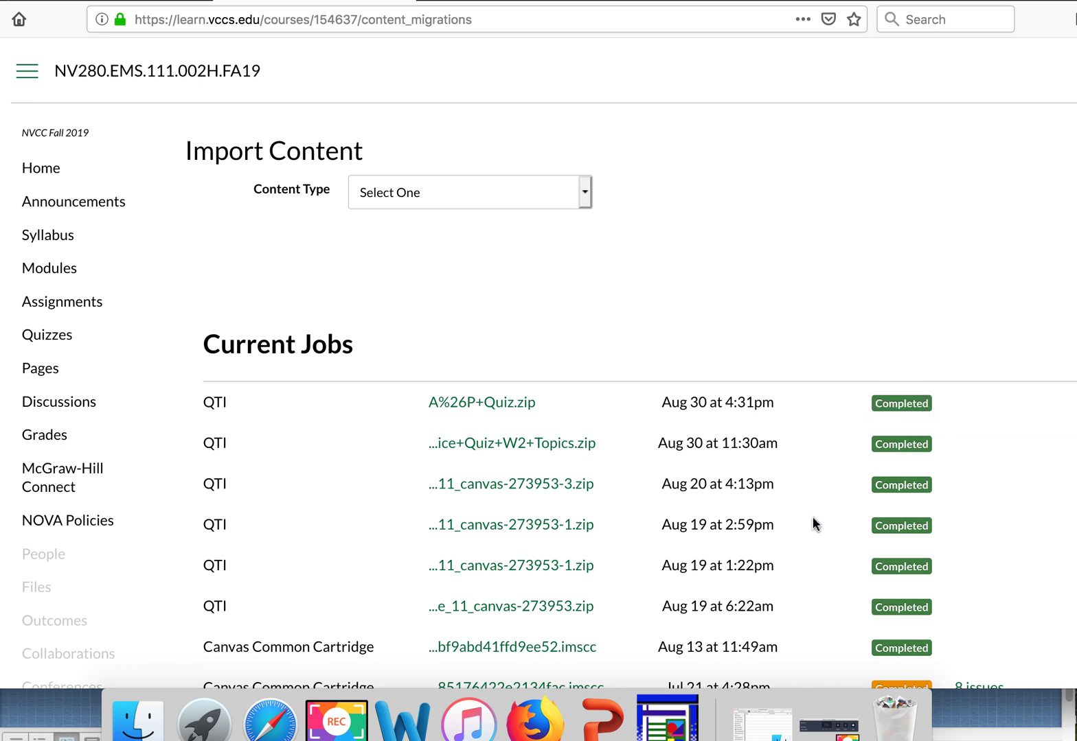
scroll(813, 525, "down", 3)
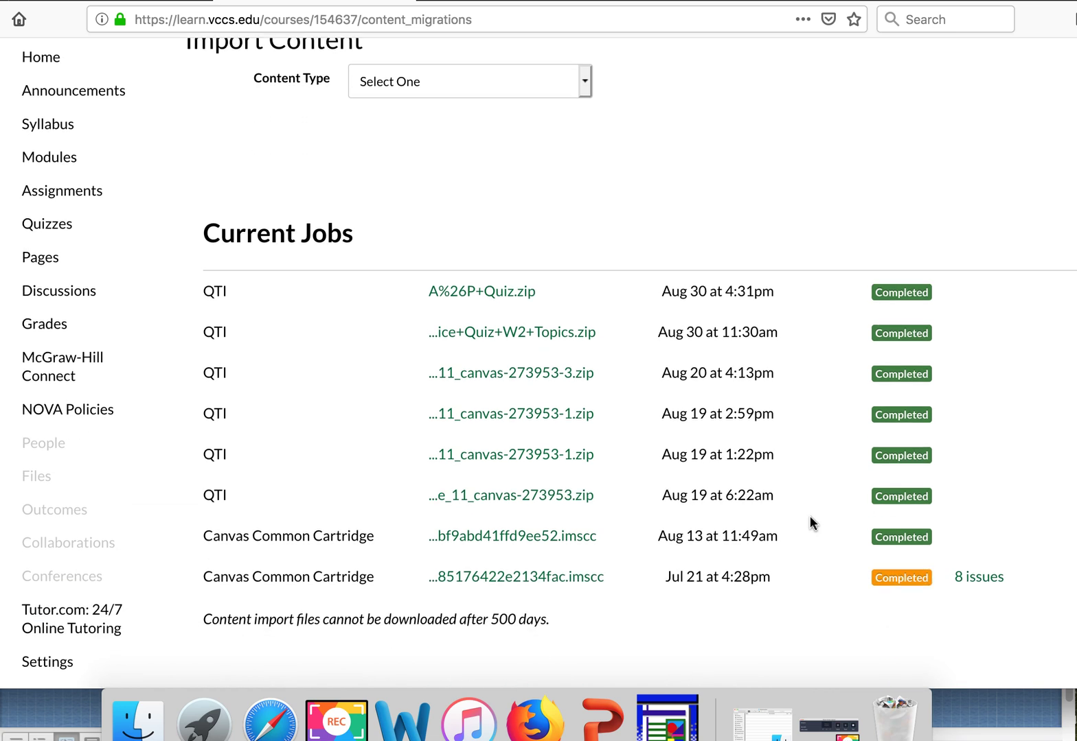
scroll(809, 519, "up", 3)
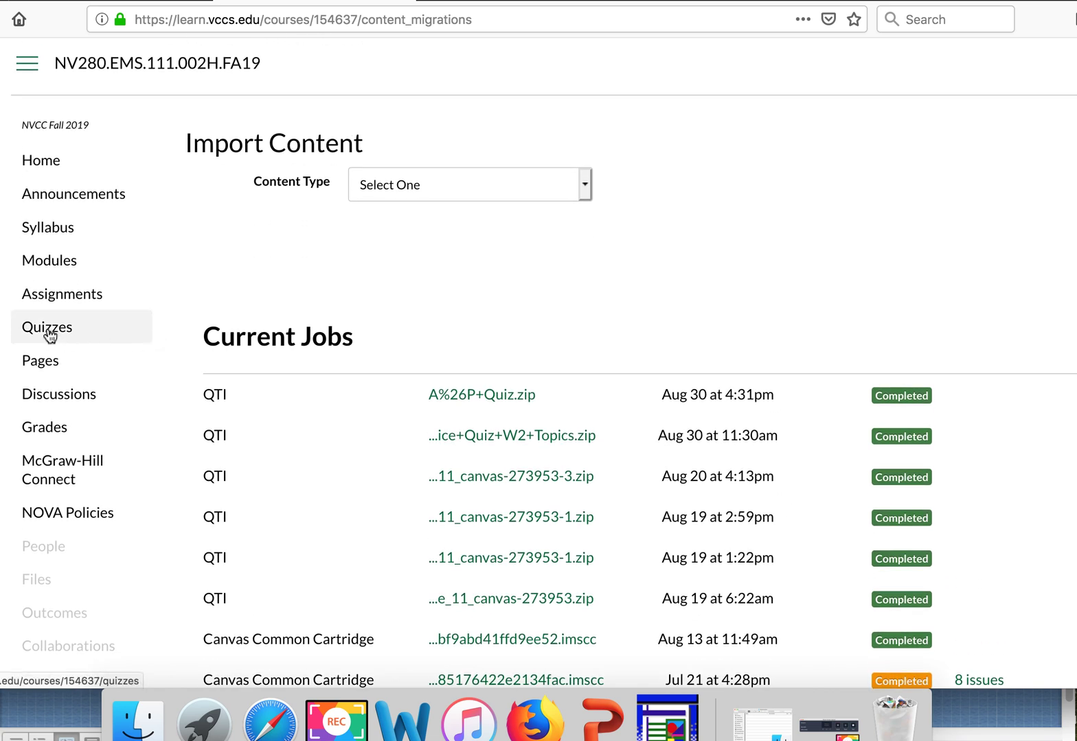
Step: Create a new quiz in the course's Quizzes list and title it A&P
left_click(101, 334)
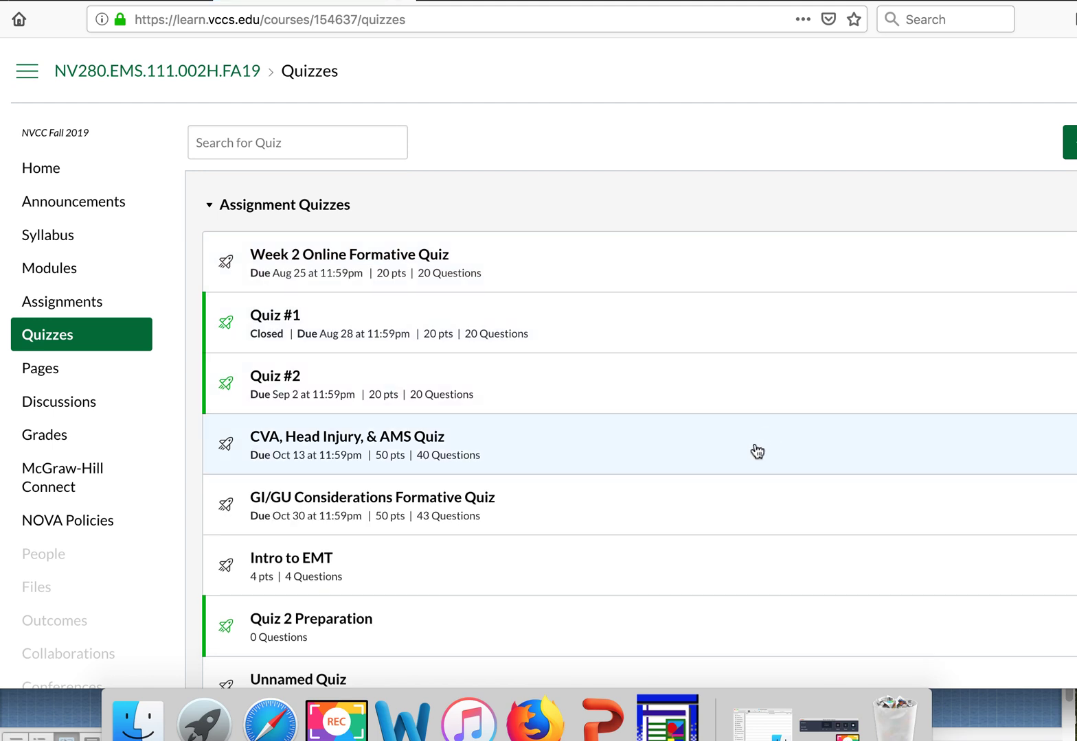
left_click_drag(1071, 1, 972, 2)
left_click(1022, 146)
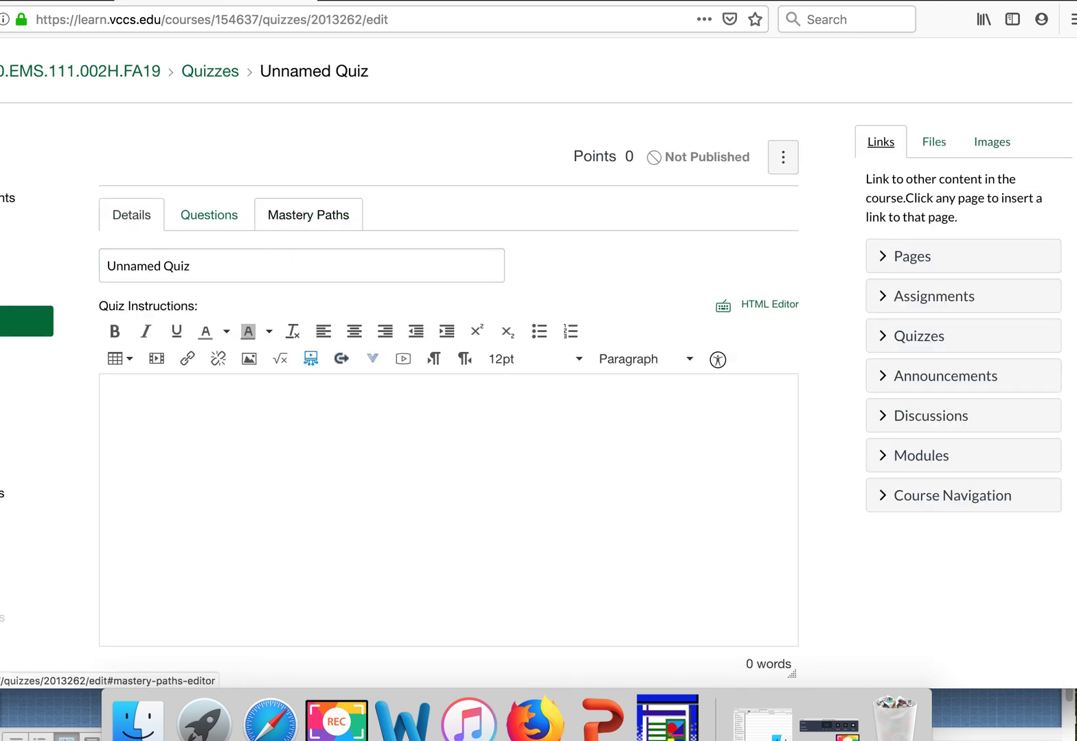
left_click(104, 267)
type("A&P")
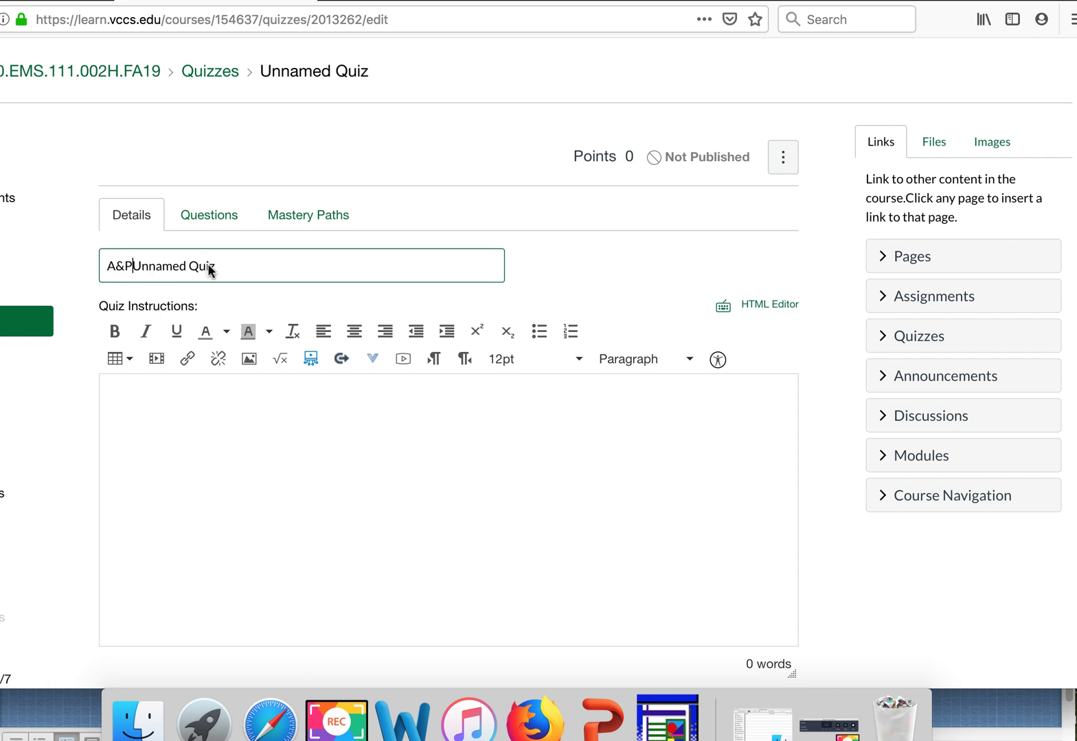
left_click_drag(206, 270, 134, 266)
key("BackSpace")
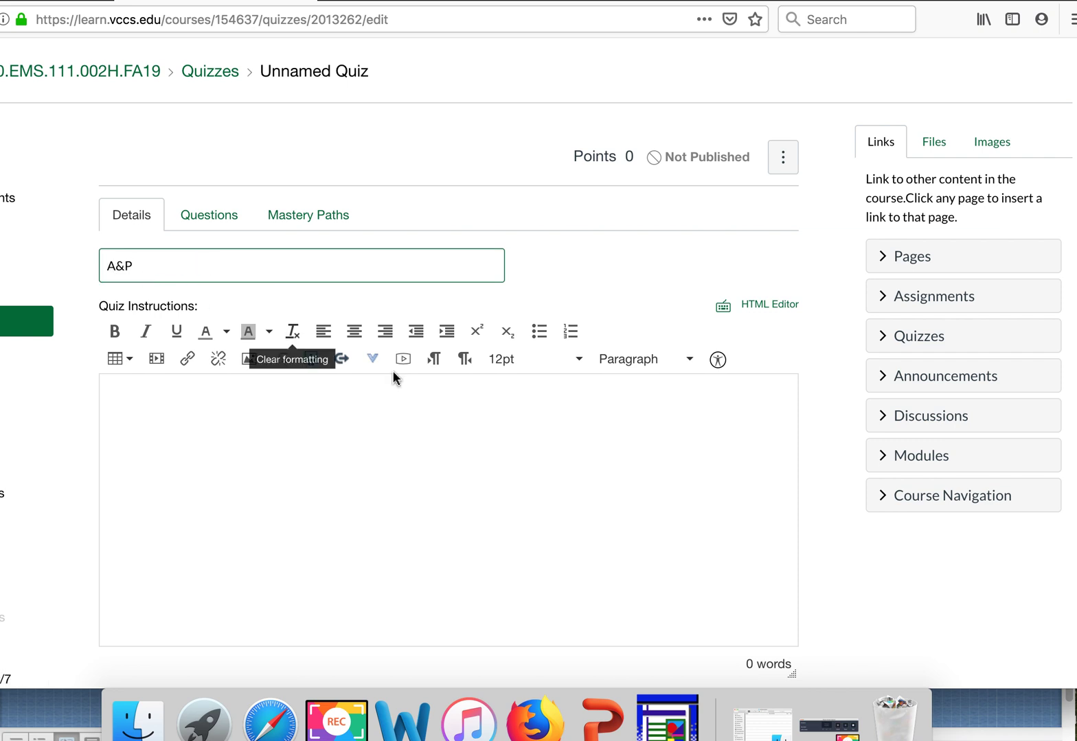
Step: Add all questions from the A&P Quiz question bank to the quiz, without a question group, and save it
left_click(210, 216)
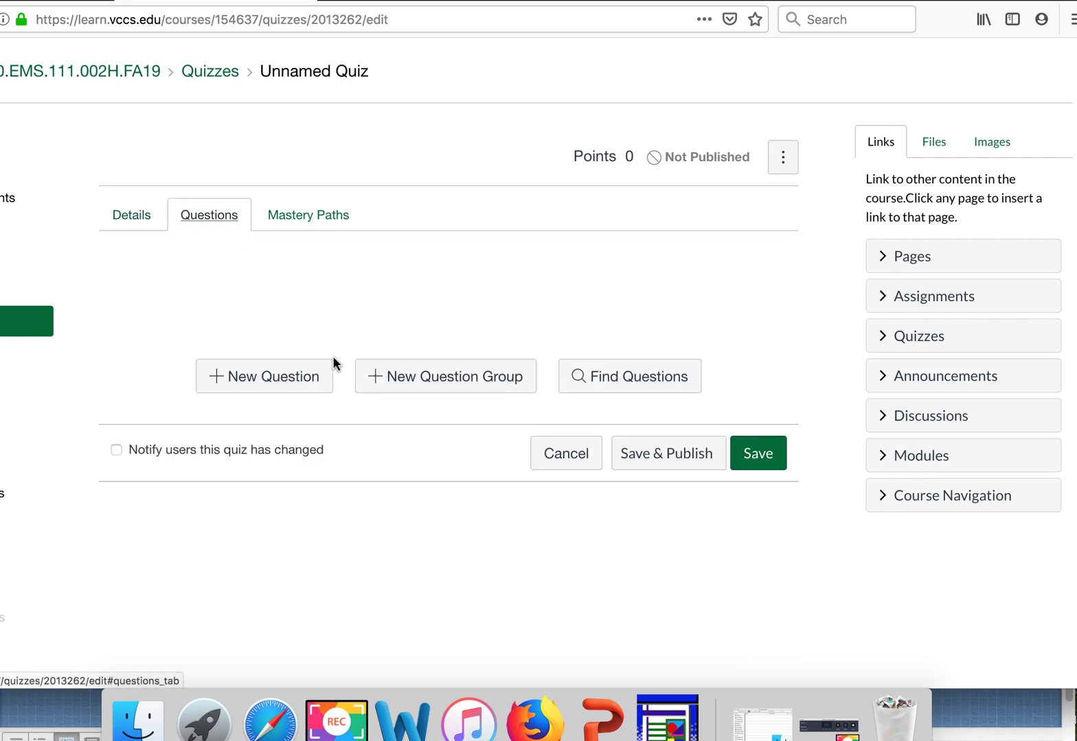
left_click(632, 374)
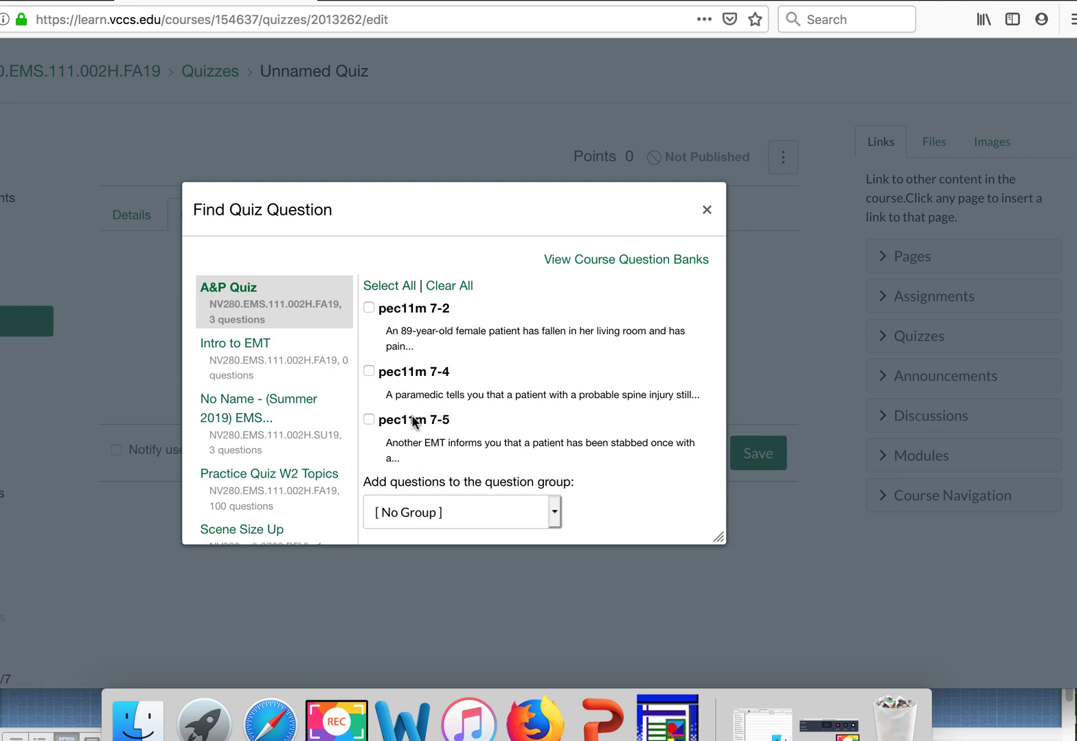
left_click(396, 285)
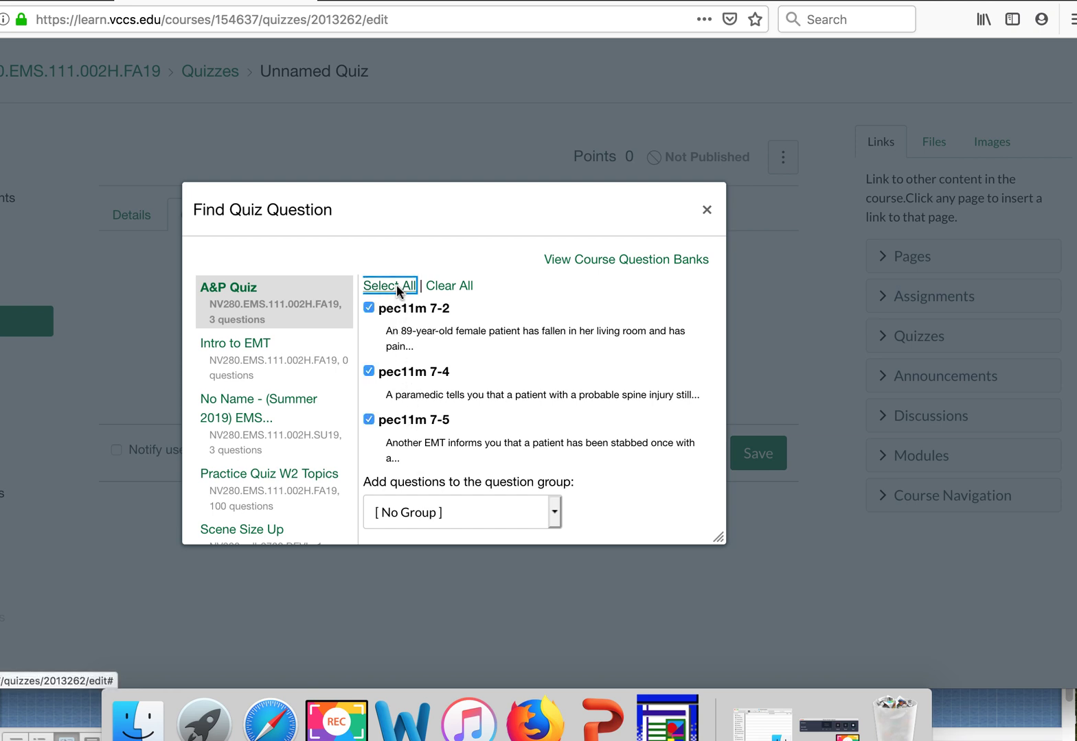
scroll(630, 460, "down", 1)
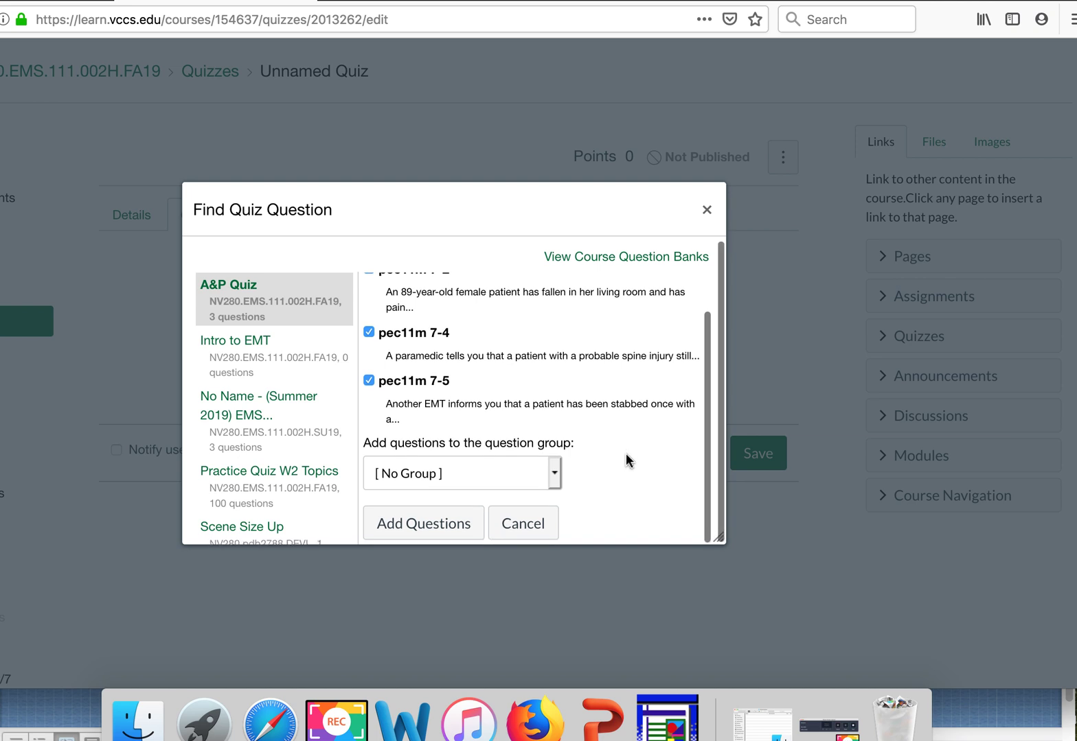
left_click(436, 522)
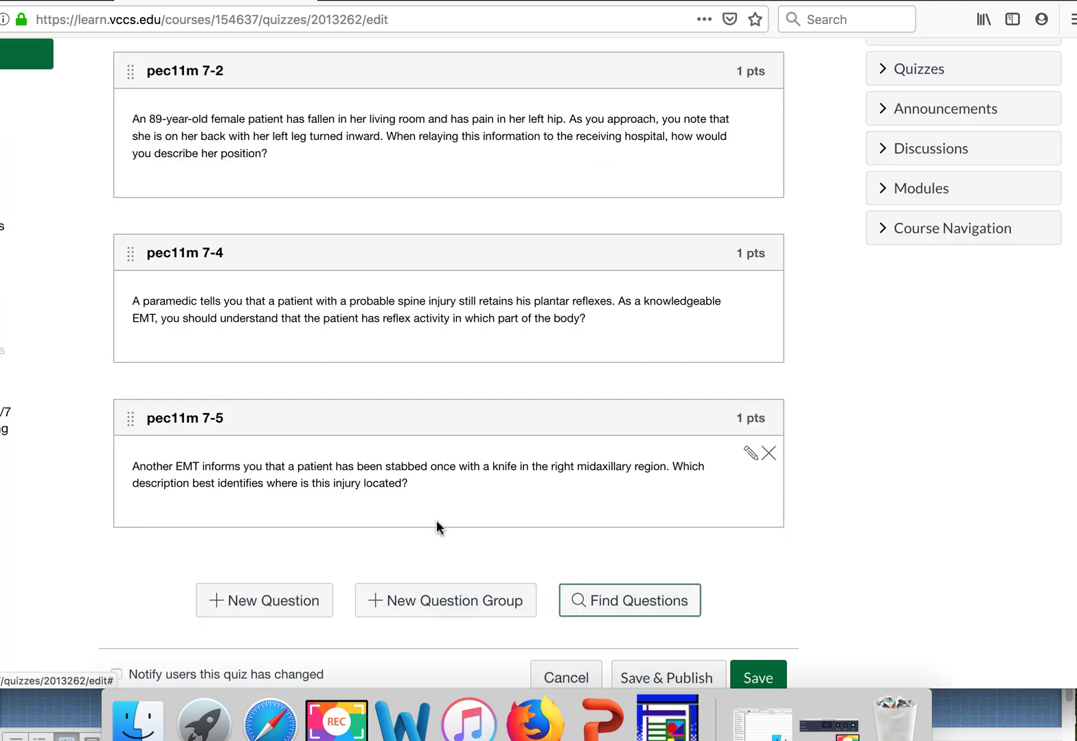
scroll(561, 434, "down", 2)
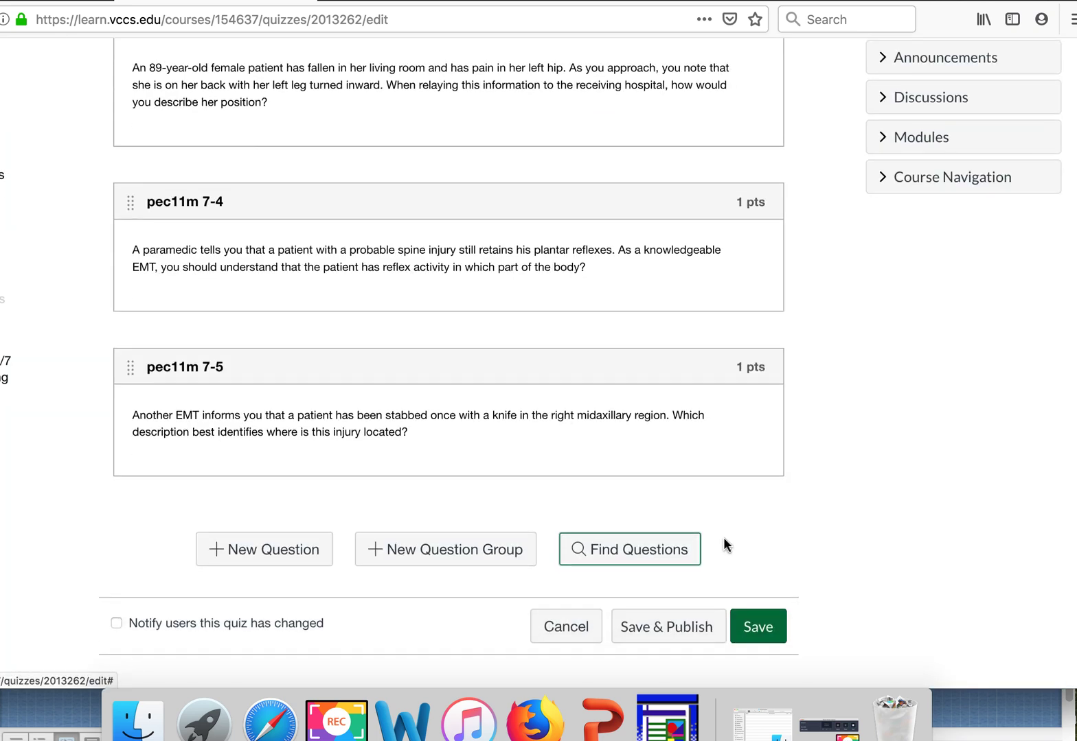
left_click(763, 635)
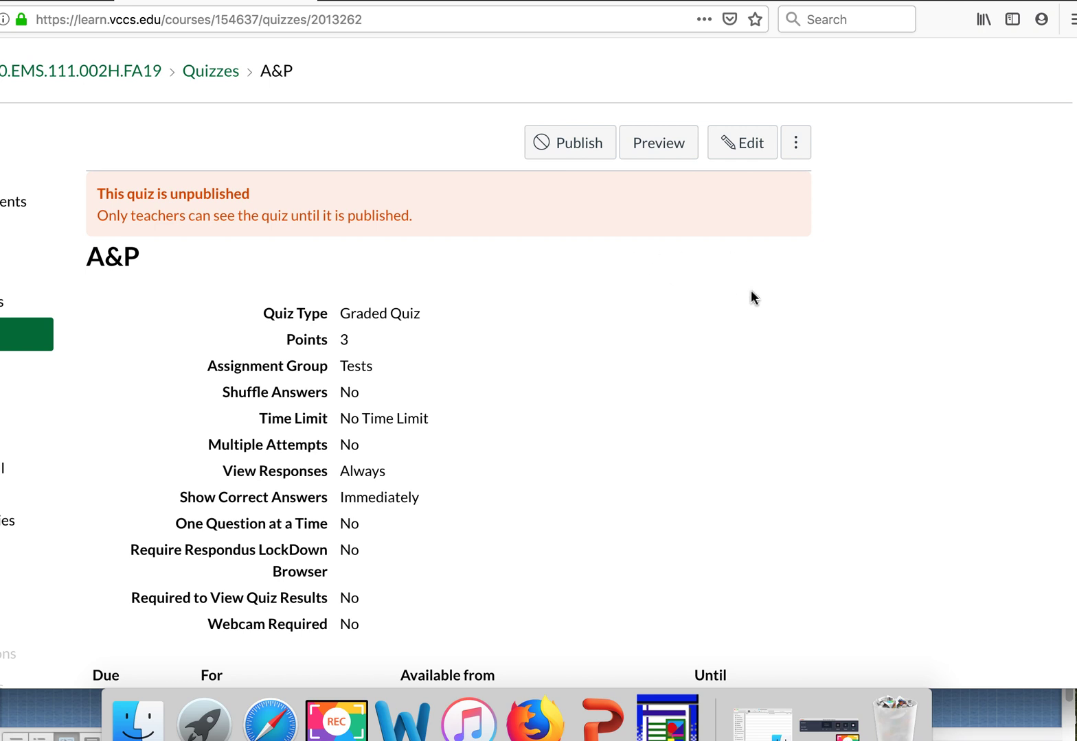
Step: Edit the A&P quiz to add the instructions "Take the quiz" and save it
left_click(749, 142)
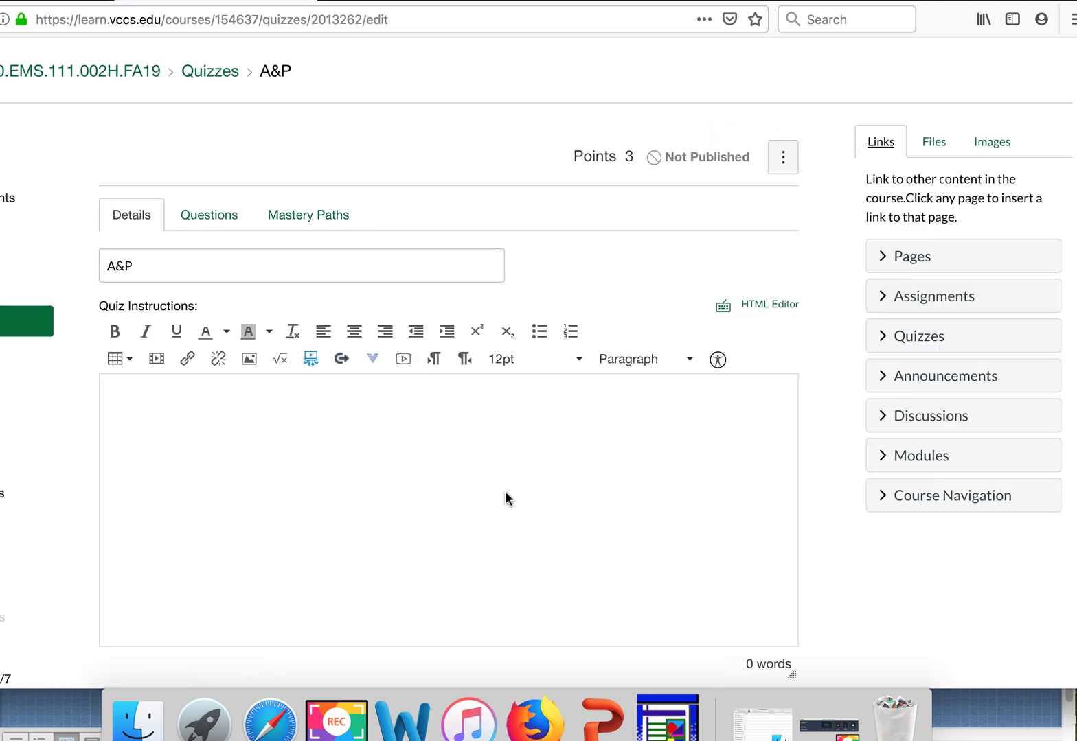
left_click(154, 418)
type("Take the quiz")
scroll(806, 620, "down", 5)
scroll(806, 622, "down", 10)
left_click(764, 637)
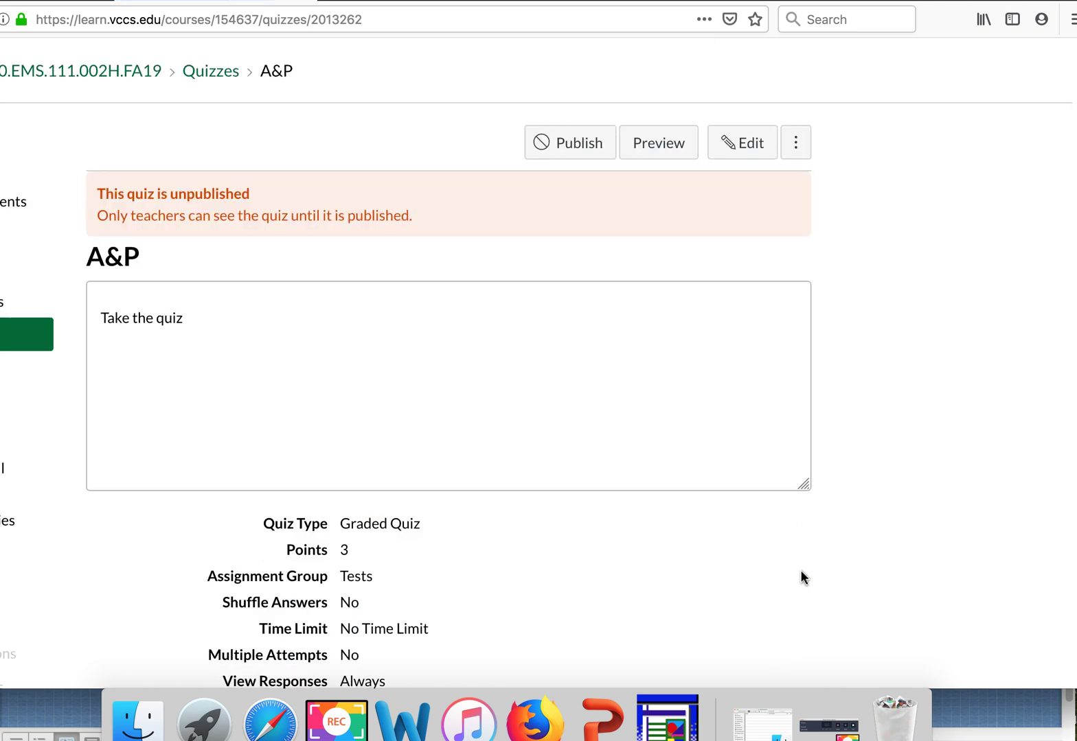
Step: Preview the A&P quiz, answering "Supine with left rotation of the right leg", "Feet" and "Right lateral chest" to questions 1 to 3
left_click(660, 144)
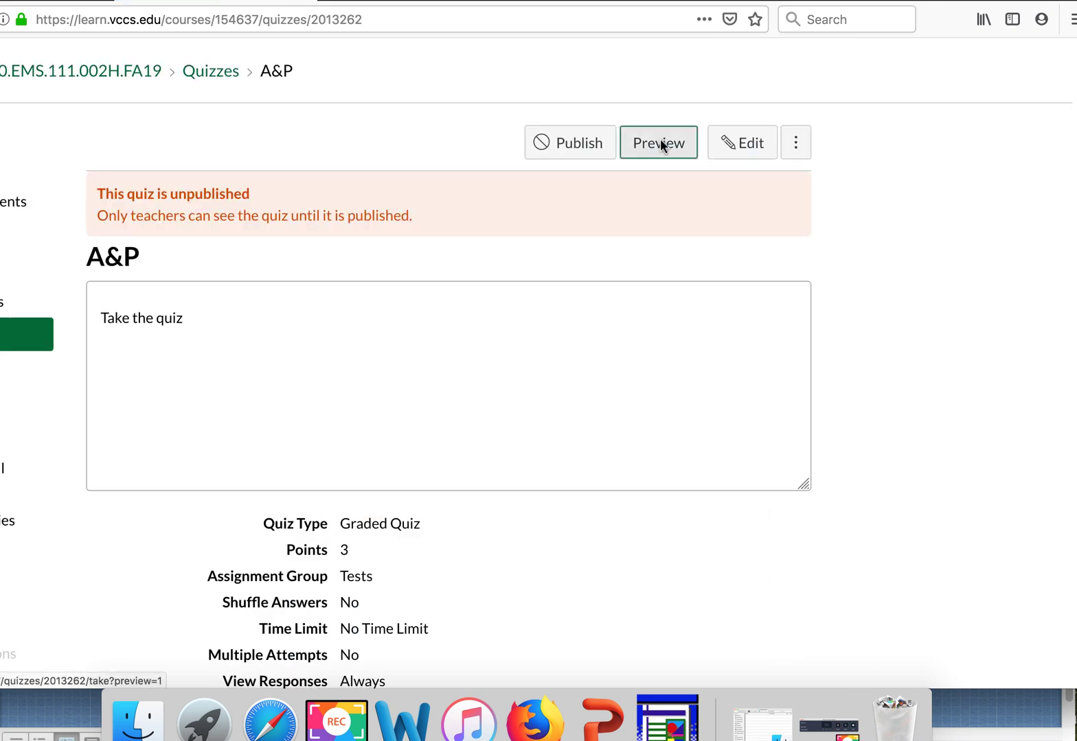
scroll(769, 474, "down", 5)
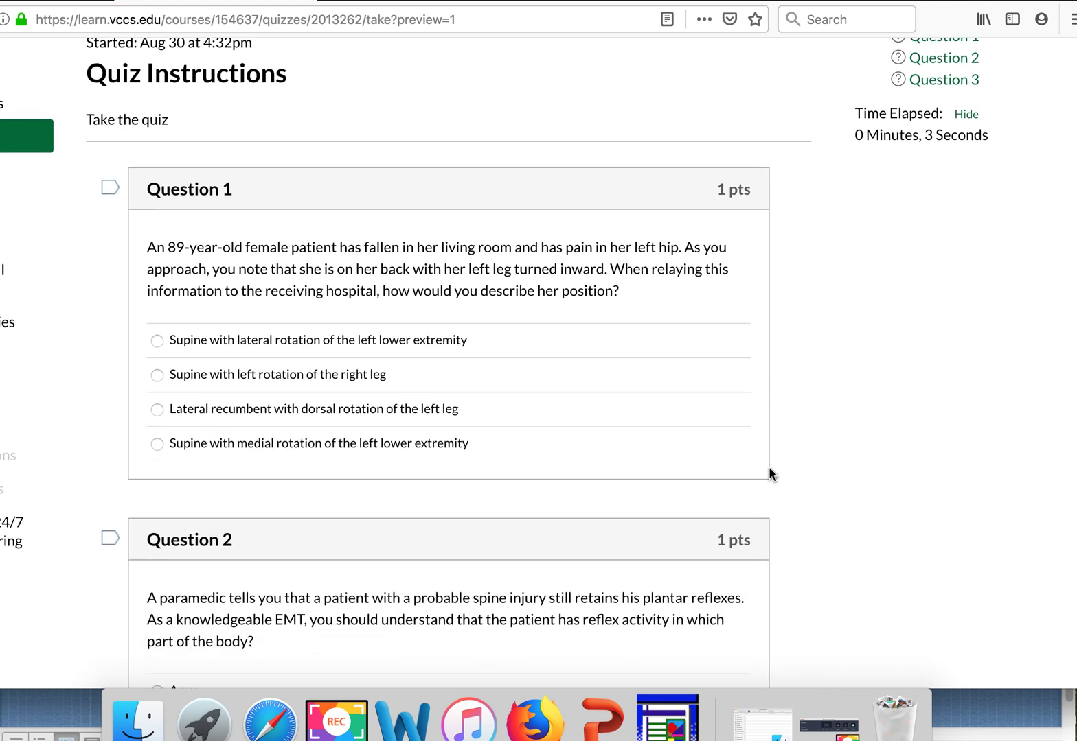
left_click(157, 346)
scroll(229, 460, "down", 5)
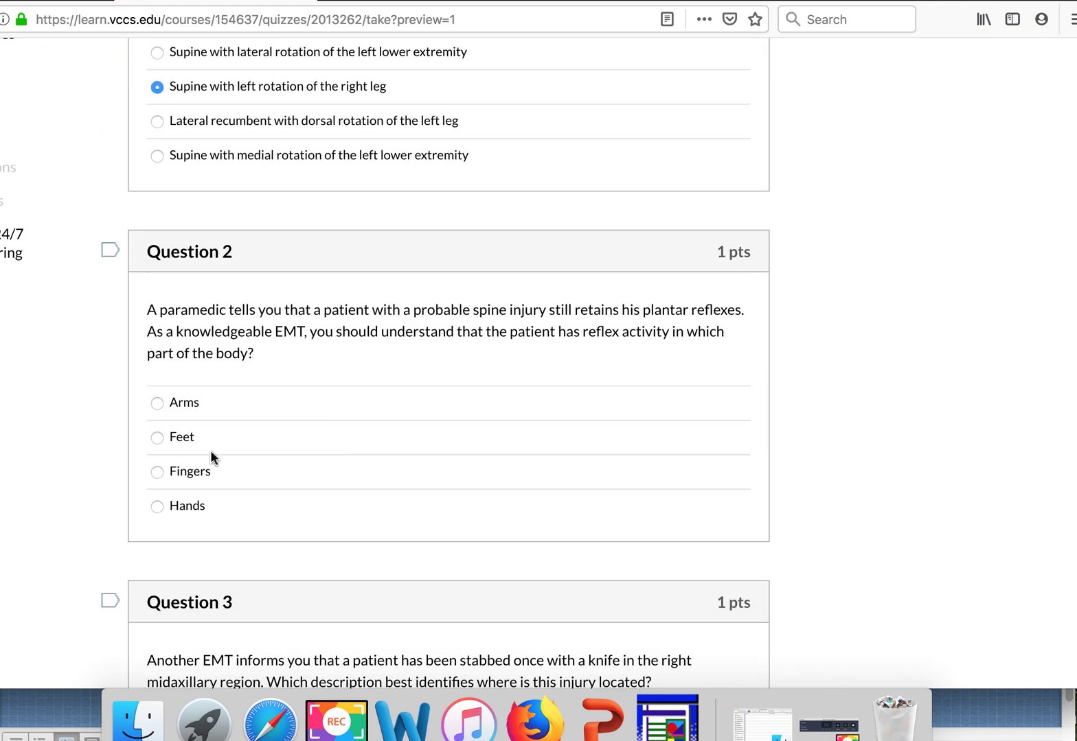
left_click(157, 438)
scroll(317, 474, "down", 6)
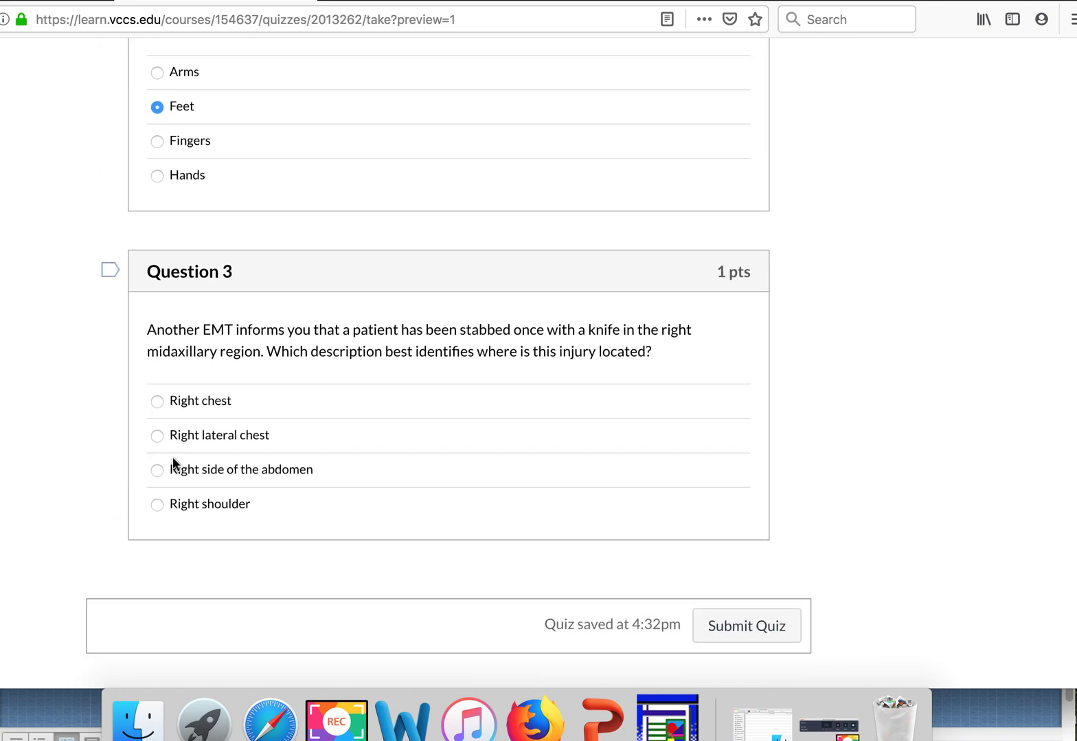
left_click(156, 438)
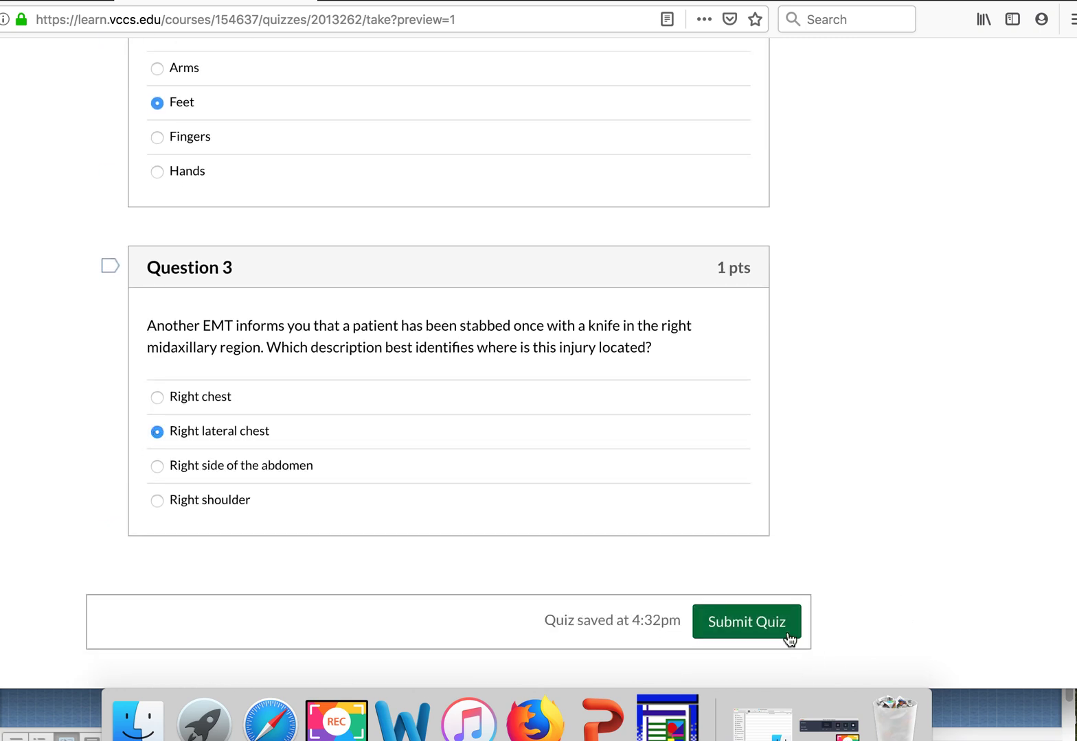
Step: Submit the A&P quiz preview and review its score and the graded answer to each question
left_click(774, 626)
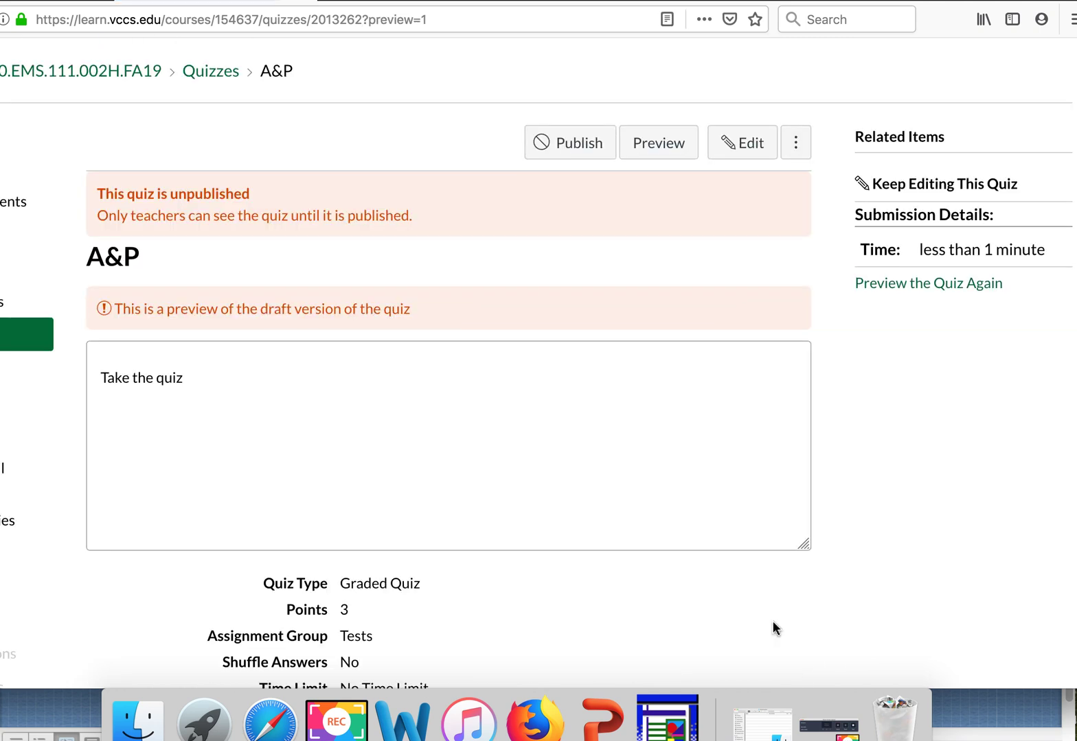
scroll(741, 566, "down", 15)
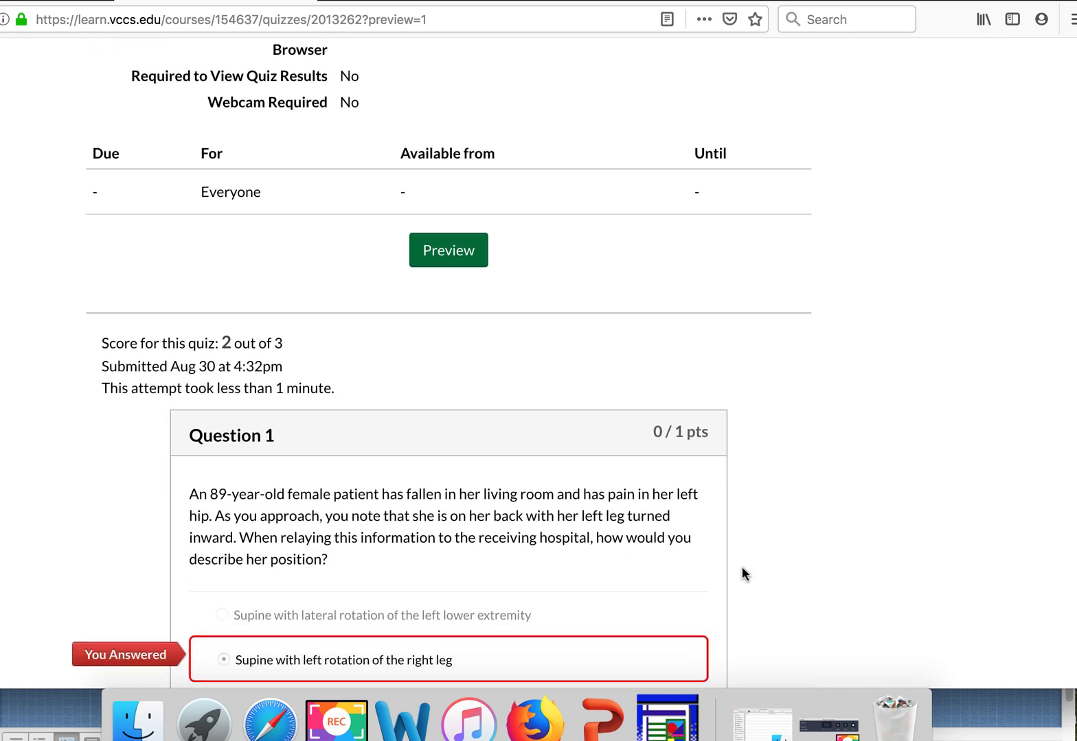
scroll(741, 568, "down", 11)
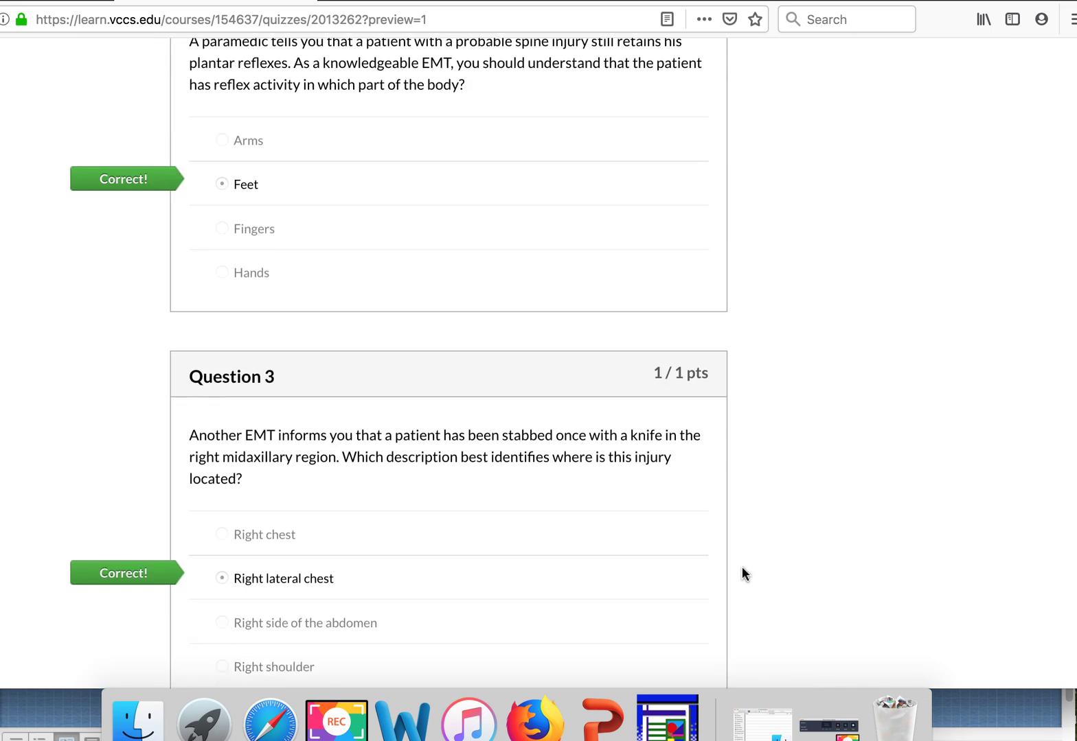
scroll(741, 569, "up", 20)
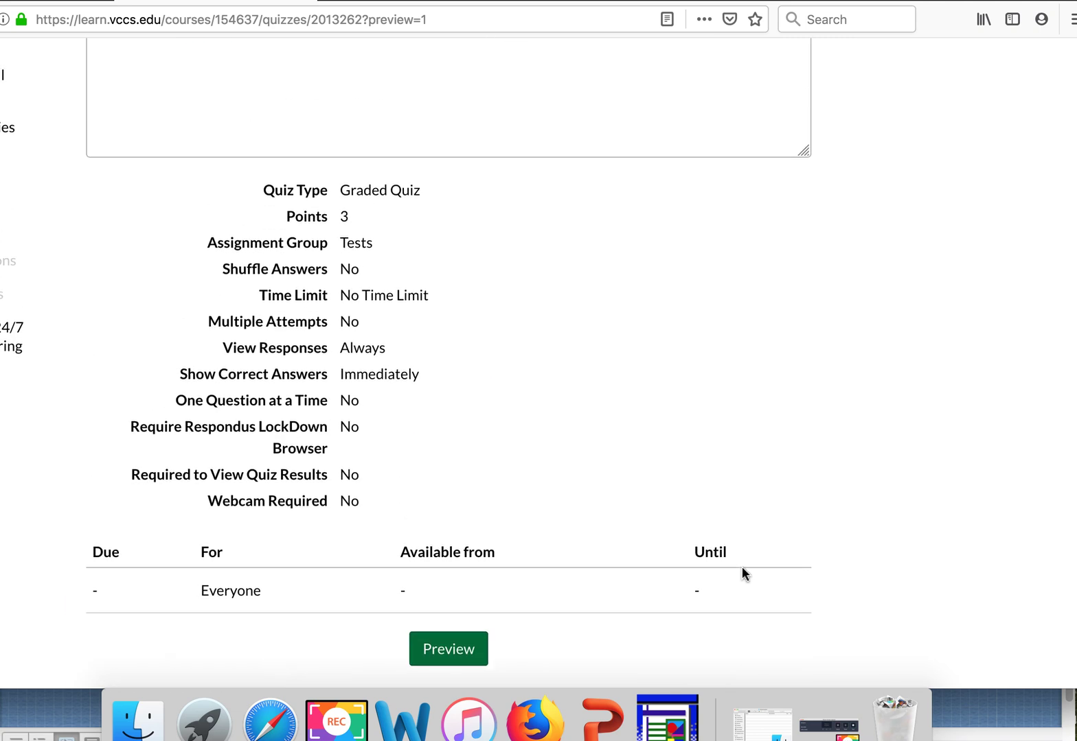
scroll(742, 574, "up", 2)
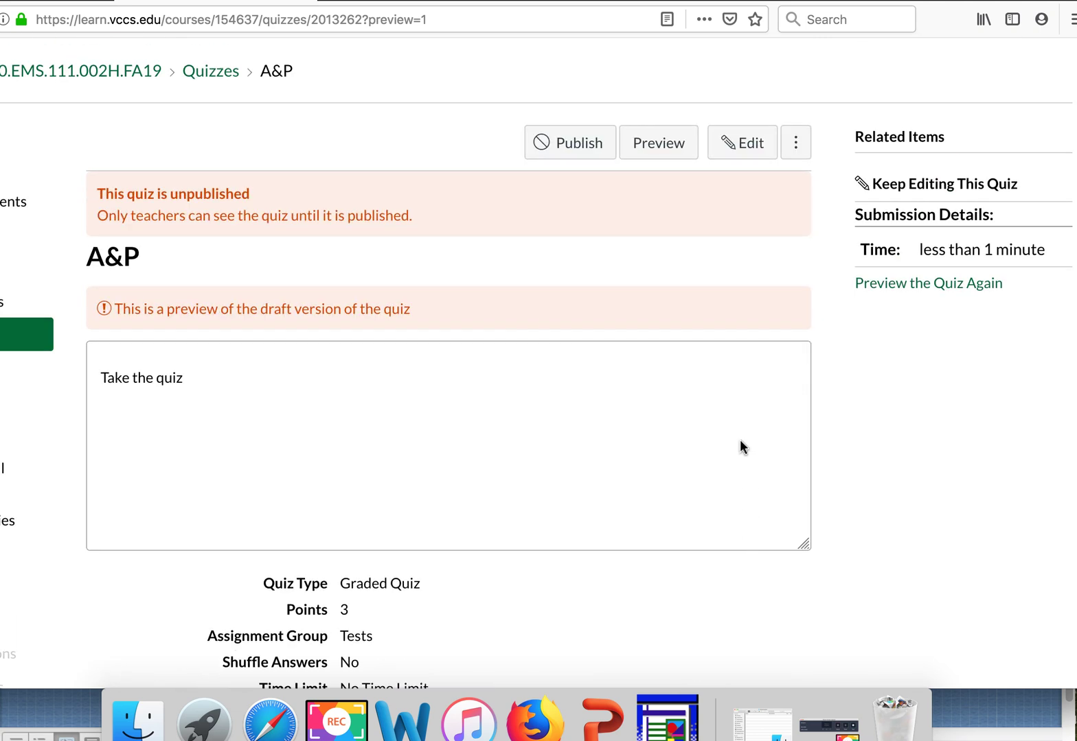